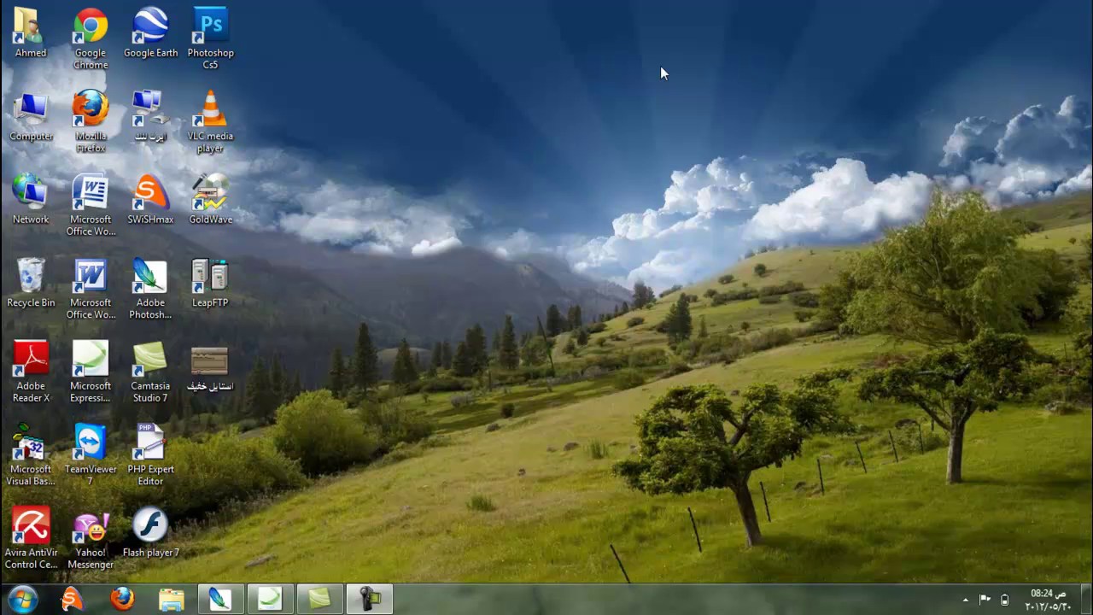
double_click(89, 111)
right_click(418, 155)
left_click(425, 138)
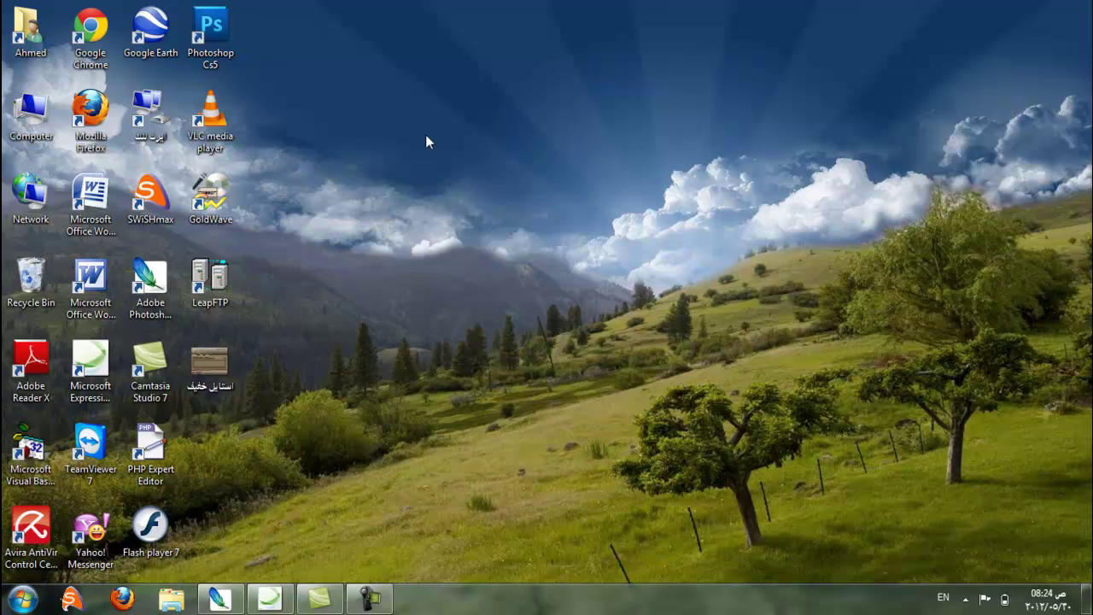
right_click(392, 89)
left_click(400, 128)
right_click(301, 127)
left_click(320, 174)
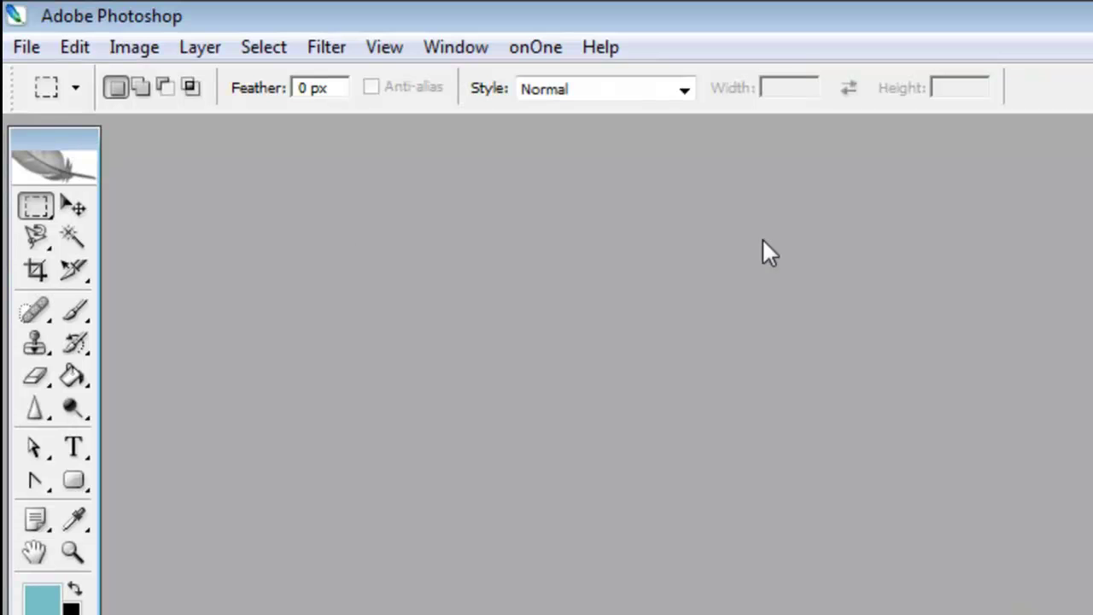
Step: Create a new blank RGB document from the 640 x 480 preset with a white background
left_click(31, 48)
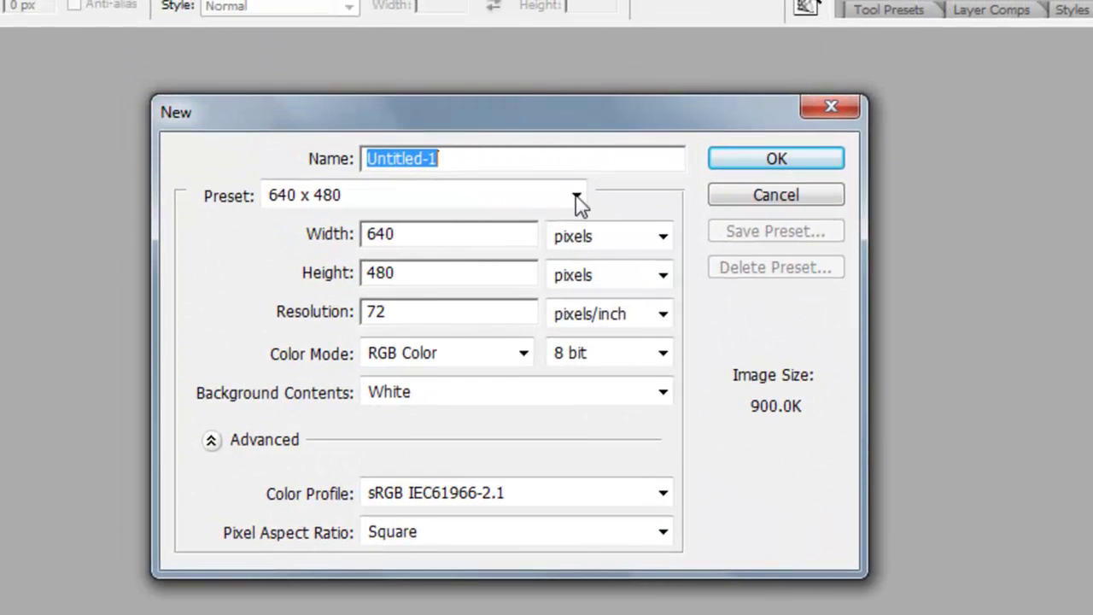
left_click(584, 151)
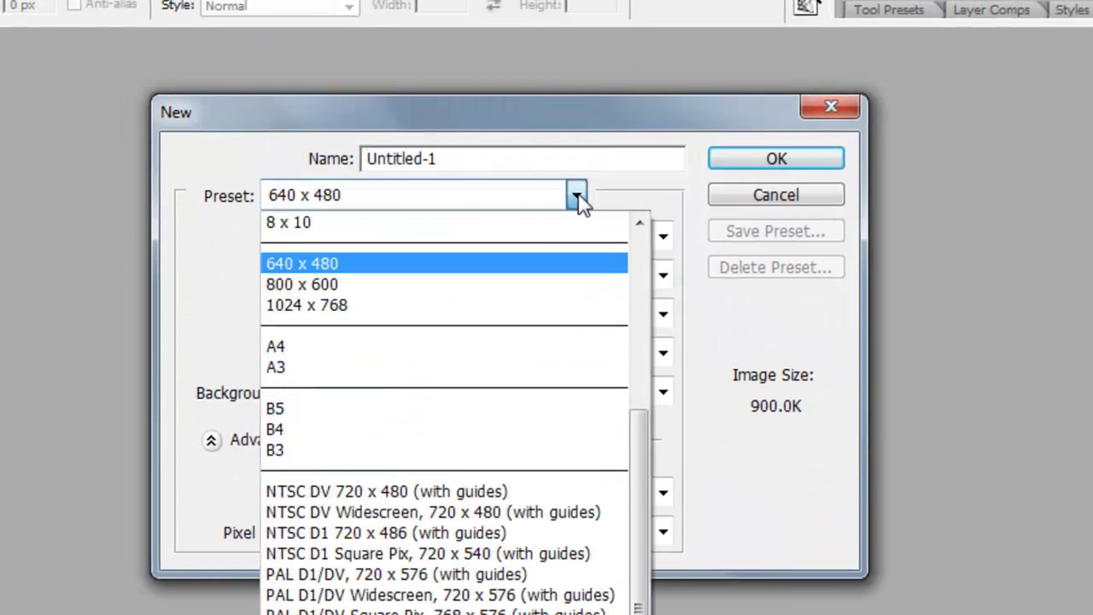
left_click(350, 266)
left_click(419, 234)
double_click(419, 234)
double_click(414, 273)
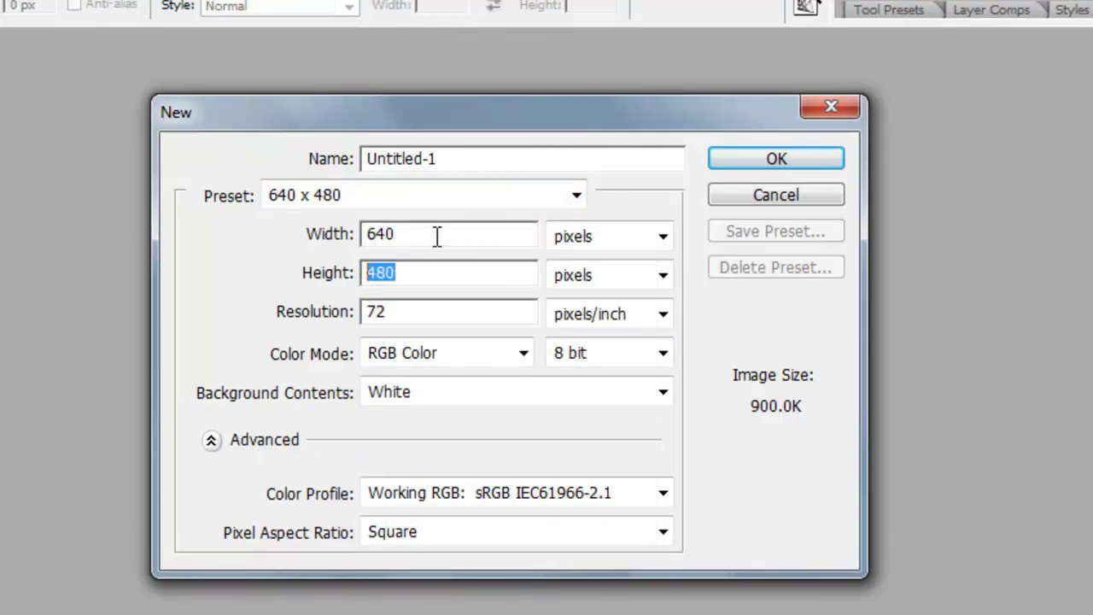
left_click(720, 158)
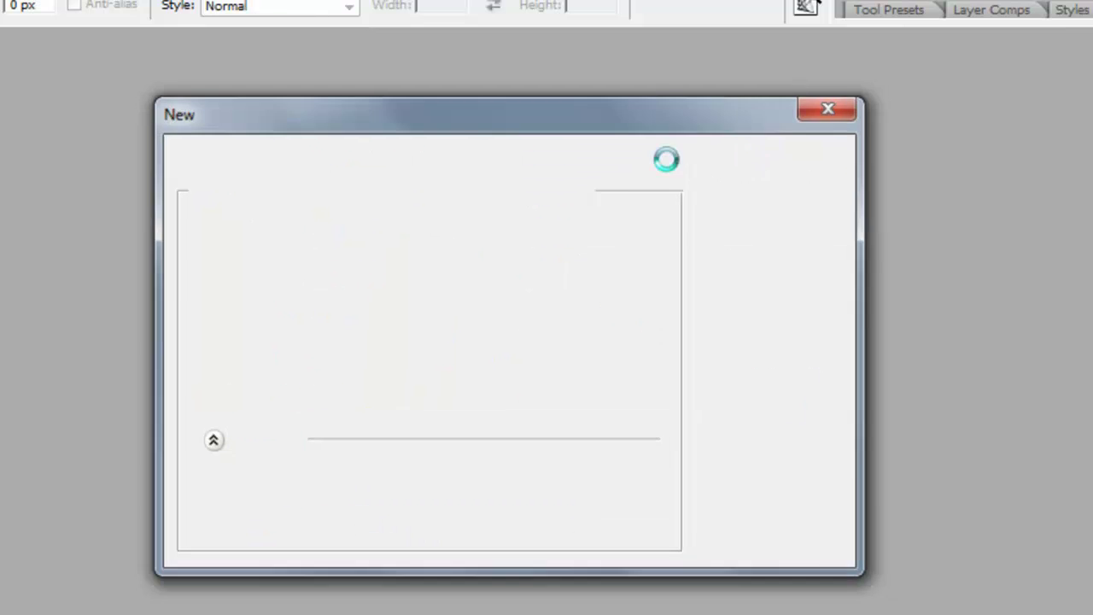
left_click(632, 45)
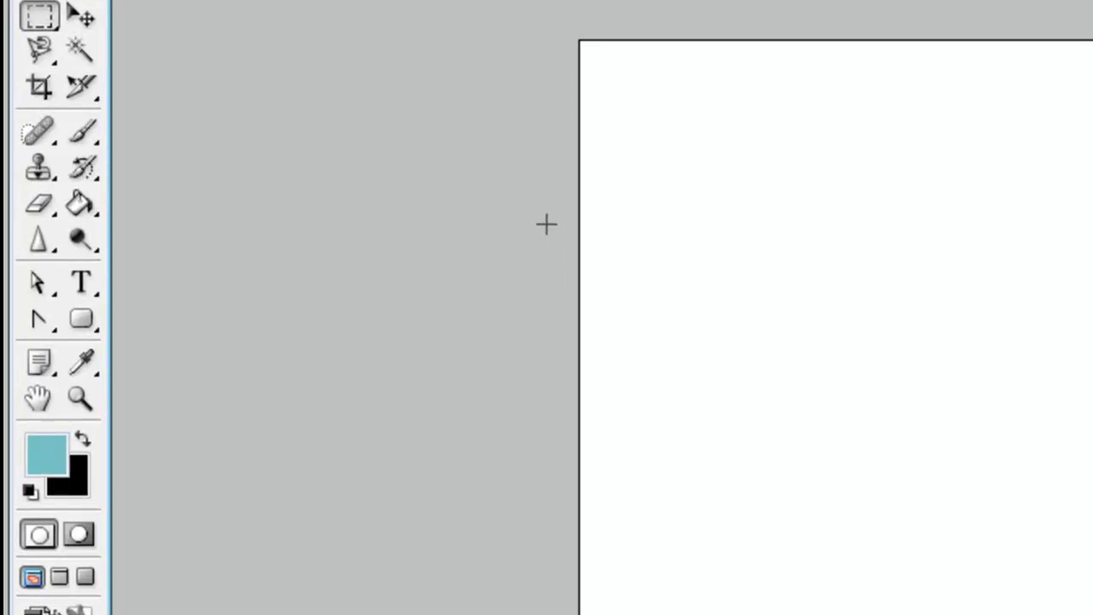
Step: Set the foreground color to light blue 8ed3dc and fill the whole canvas with the Paint Bucket
left_click(80, 204)
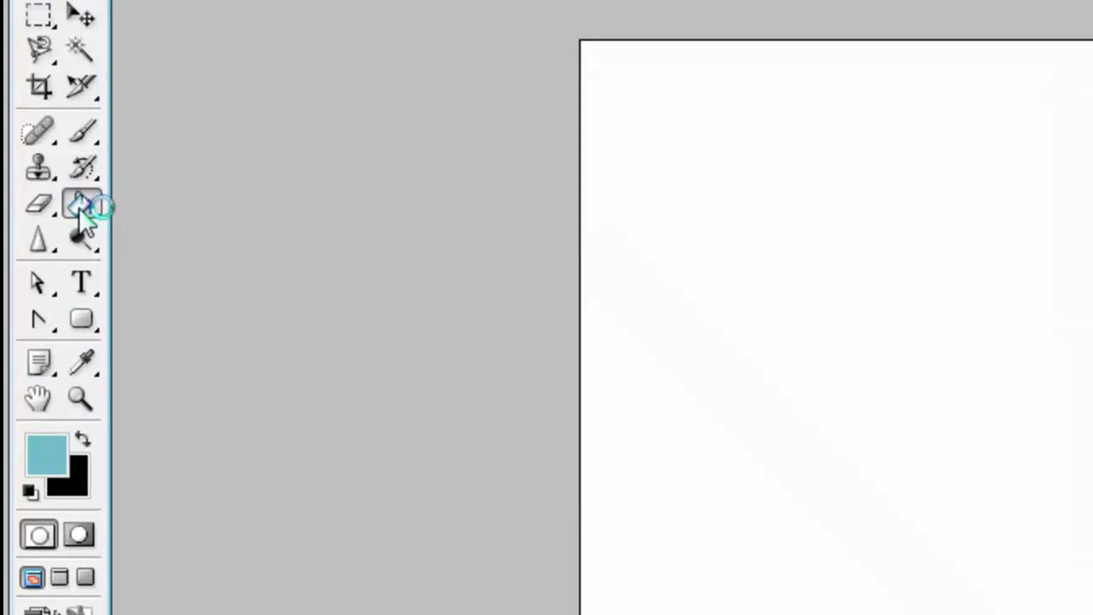
left_click(45, 454)
left_click_drag(346, 275, 310, 234)
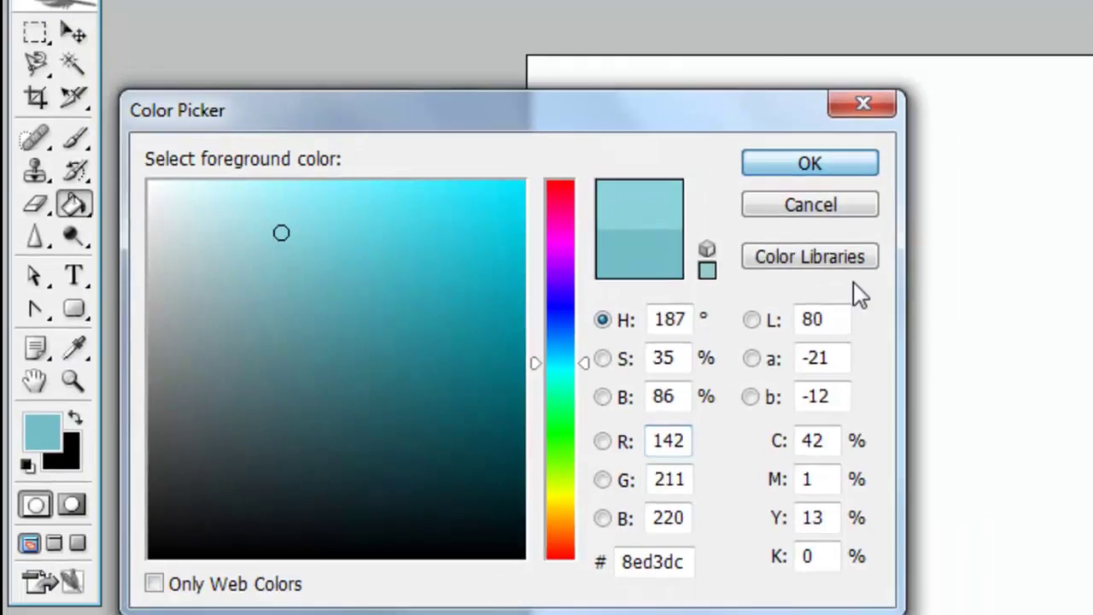
left_click(809, 163)
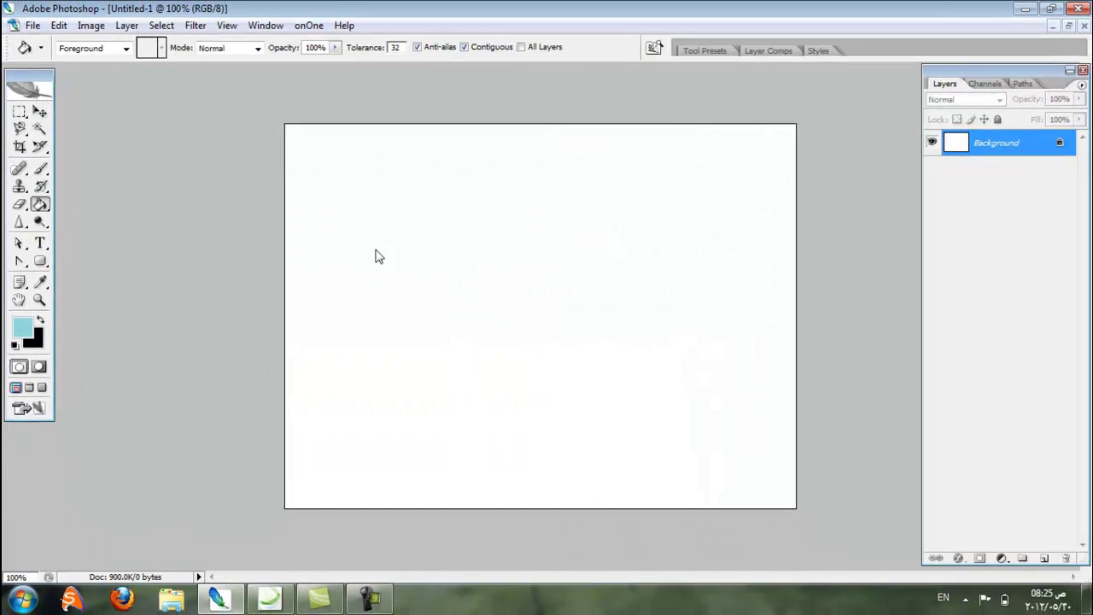
left_click(677, 282)
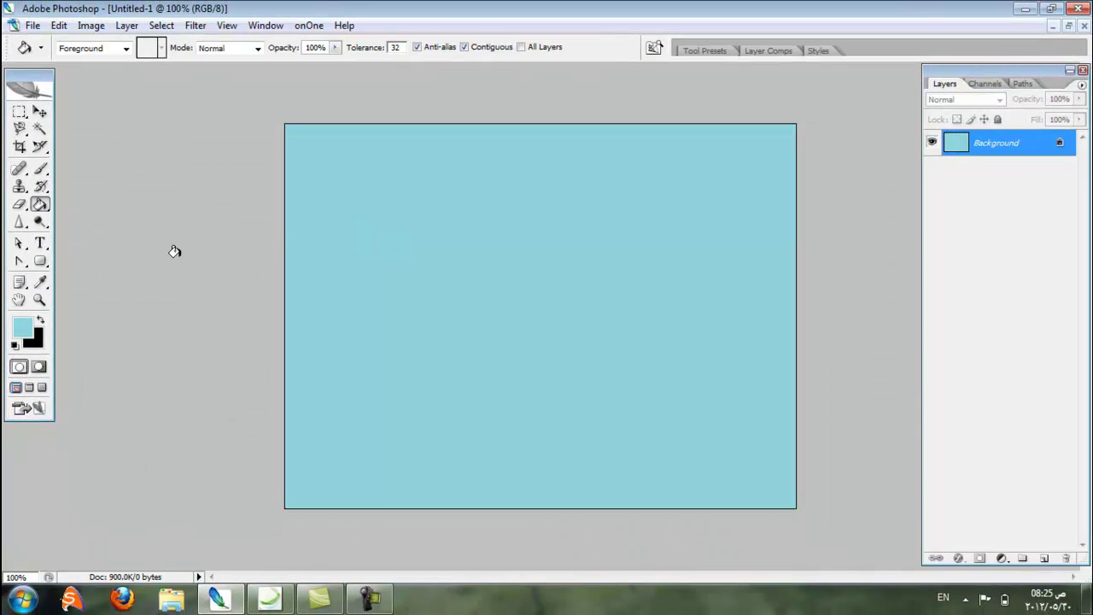
Step: Create a new layer group above the background and name it "logo"
left_click(40, 244)
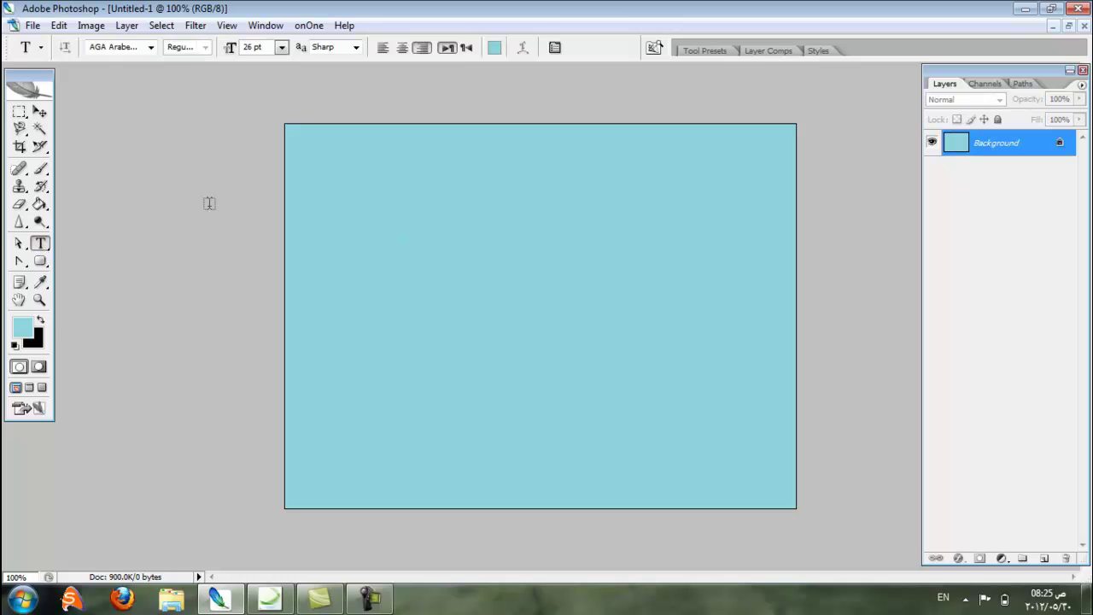
left_click(40, 112)
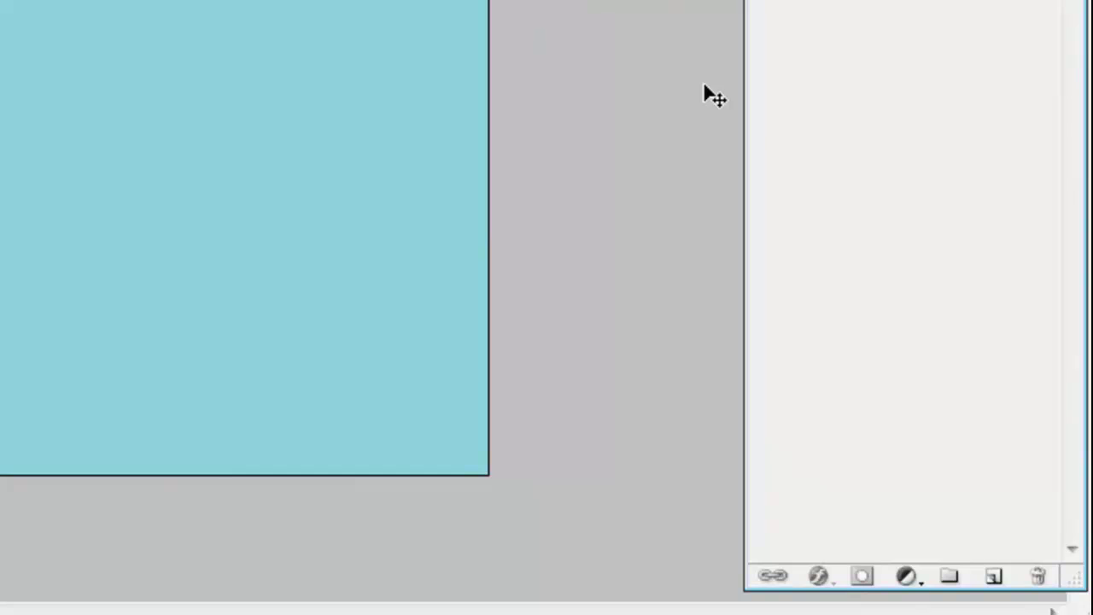
left_click(948, 577)
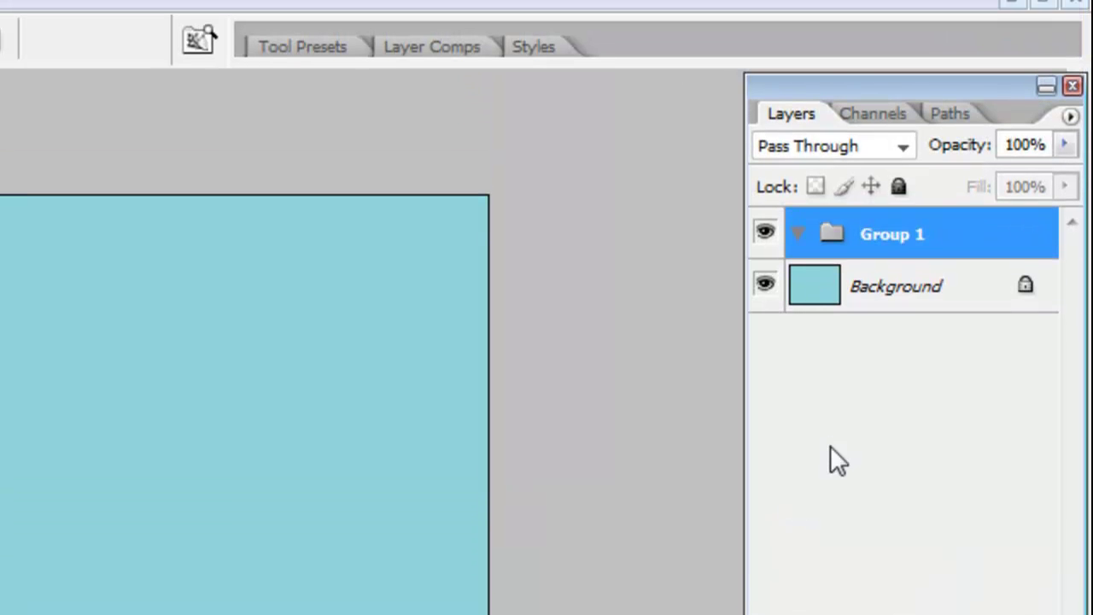
double_click(888, 236)
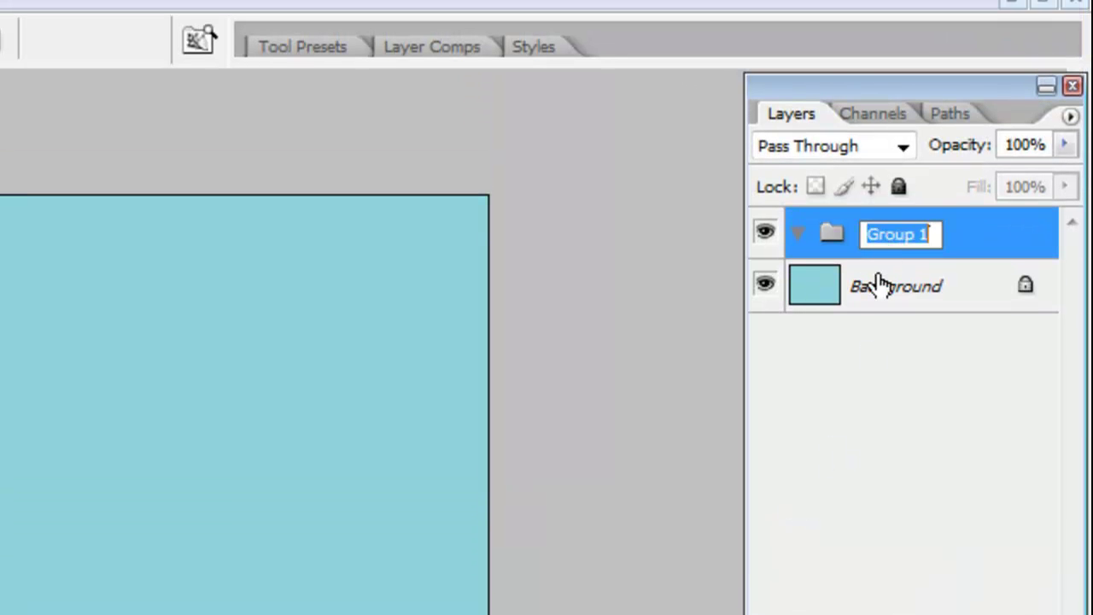
type("loo")
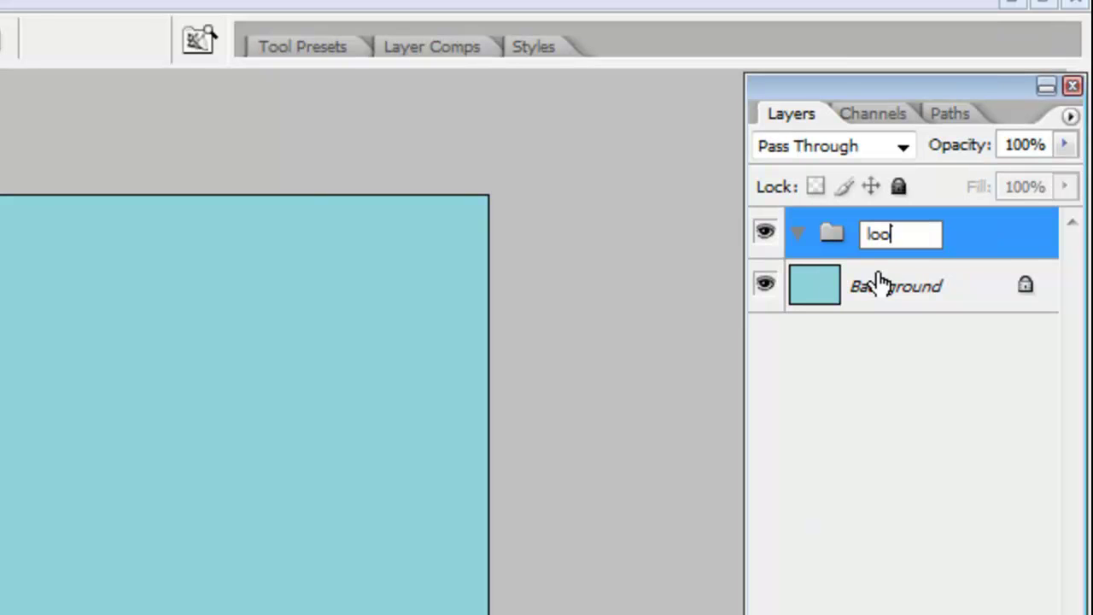
key("BackSpace")
type("go")
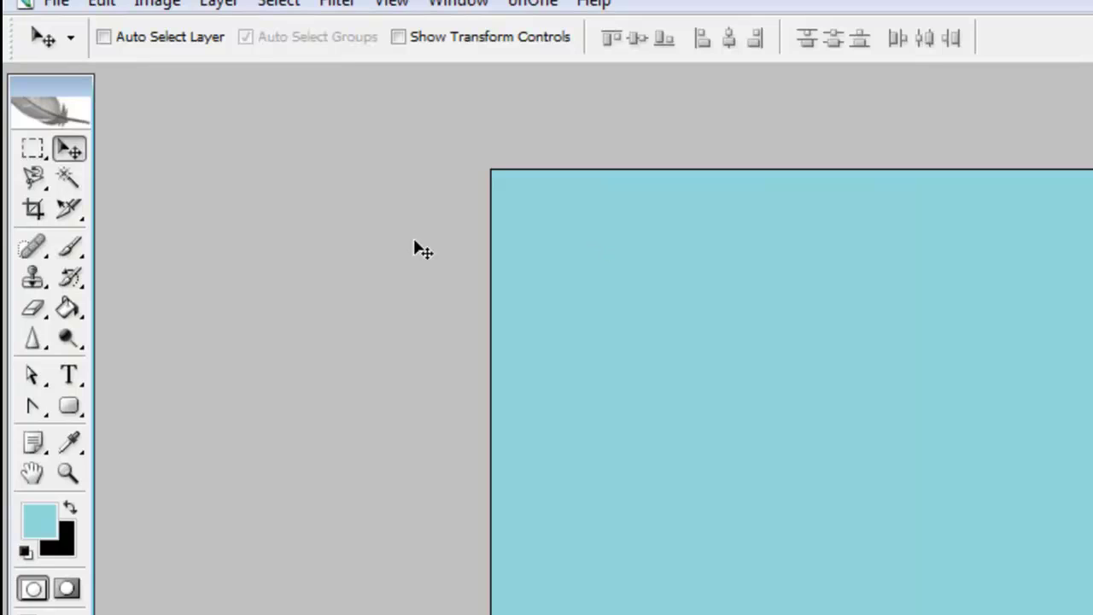
Step: Start a text line near the upper edge of the canvas and set its text color to dark red
type("t")
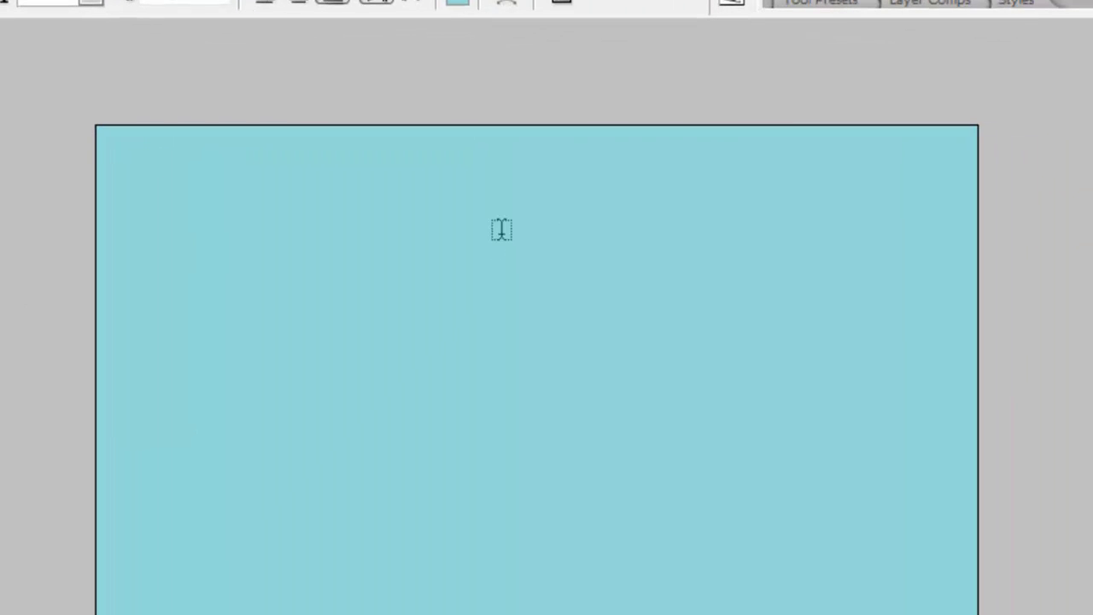
left_click(642, 176)
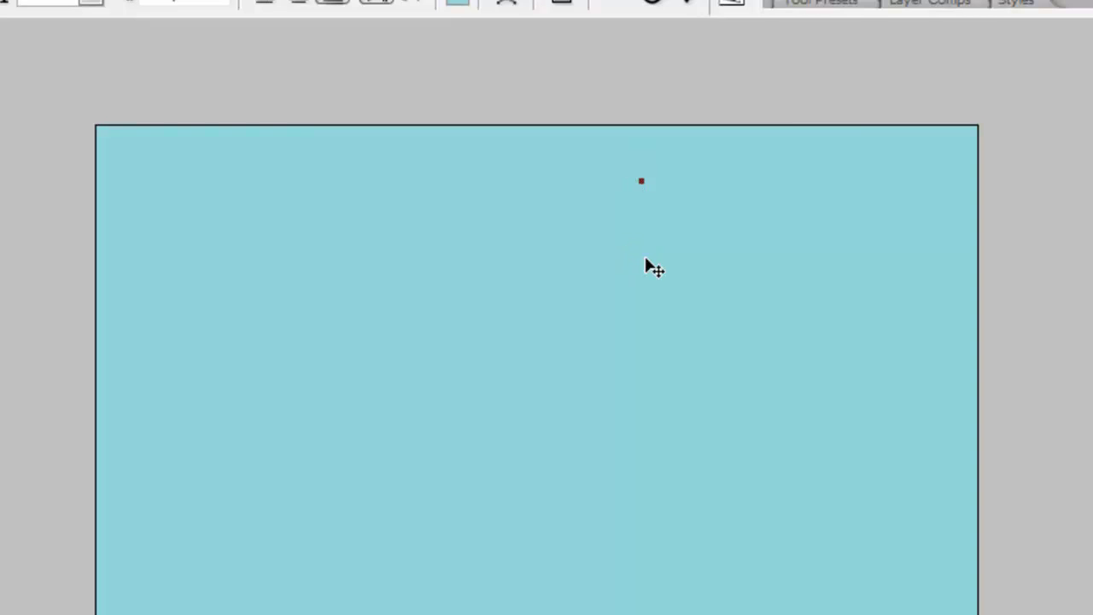
left_click(457, 2)
left_click(83, 359)
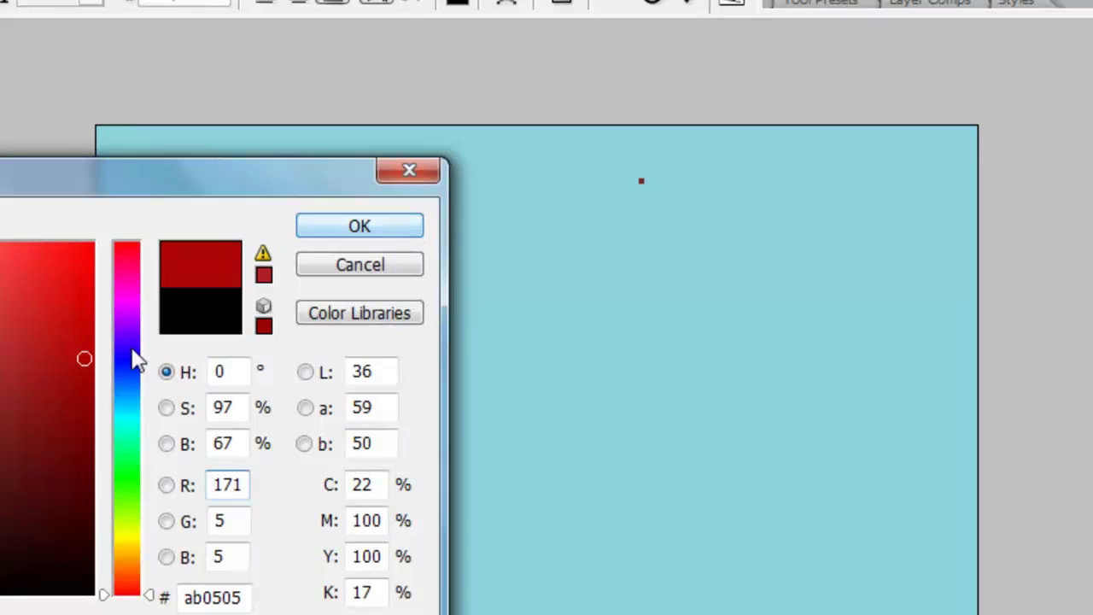
left_click(80, 389)
left_click(312, 228)
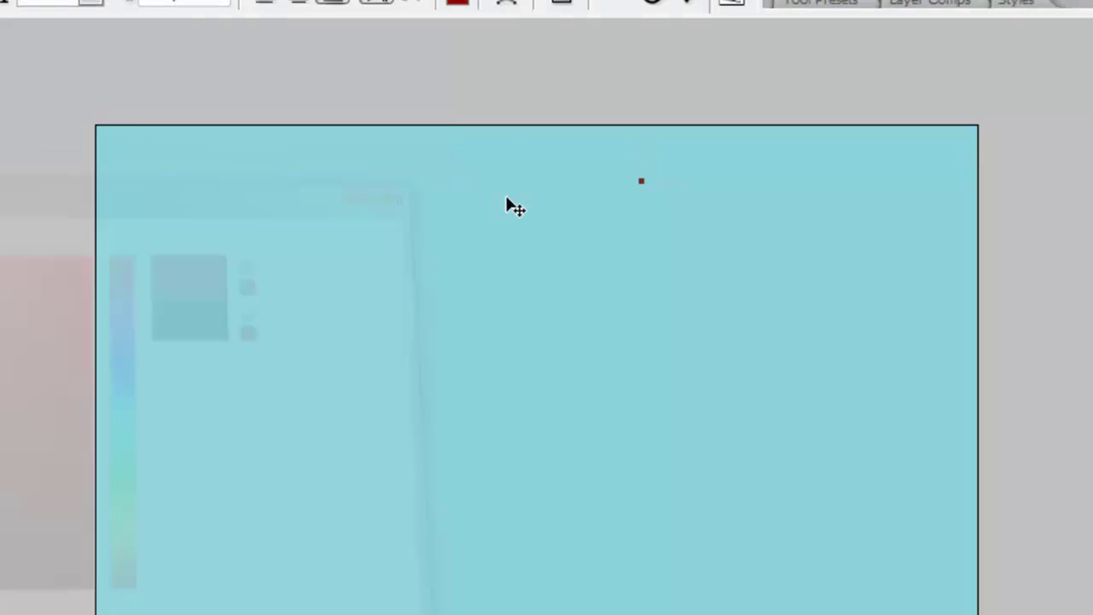
Step: Enter the Arabic text "شبكة ومنتديات ريشة حالم" in the new text line
type("ش")
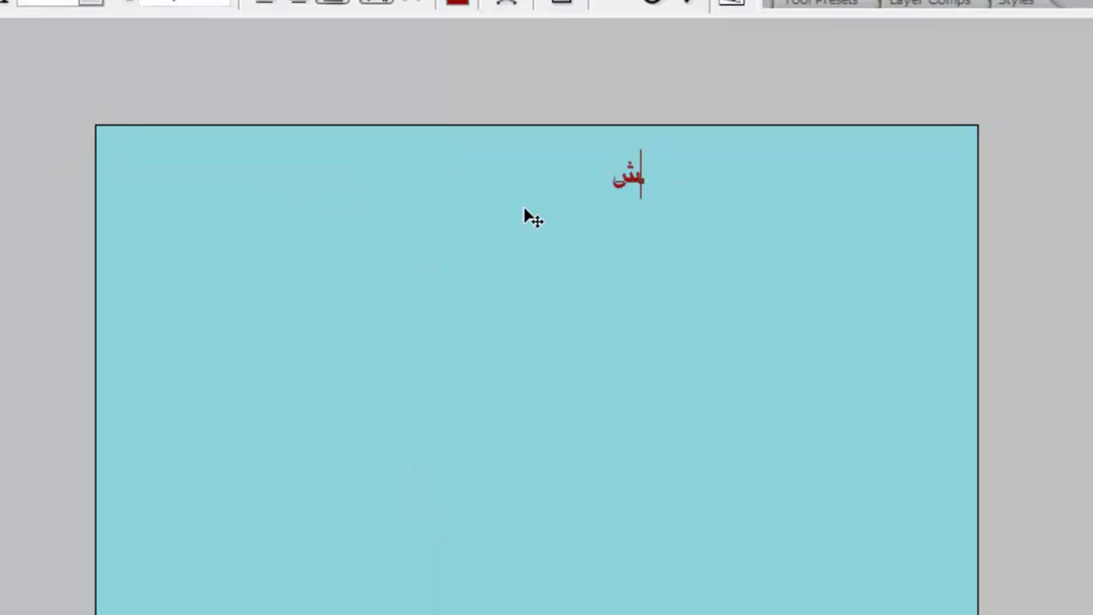
type("بكة ومنت")
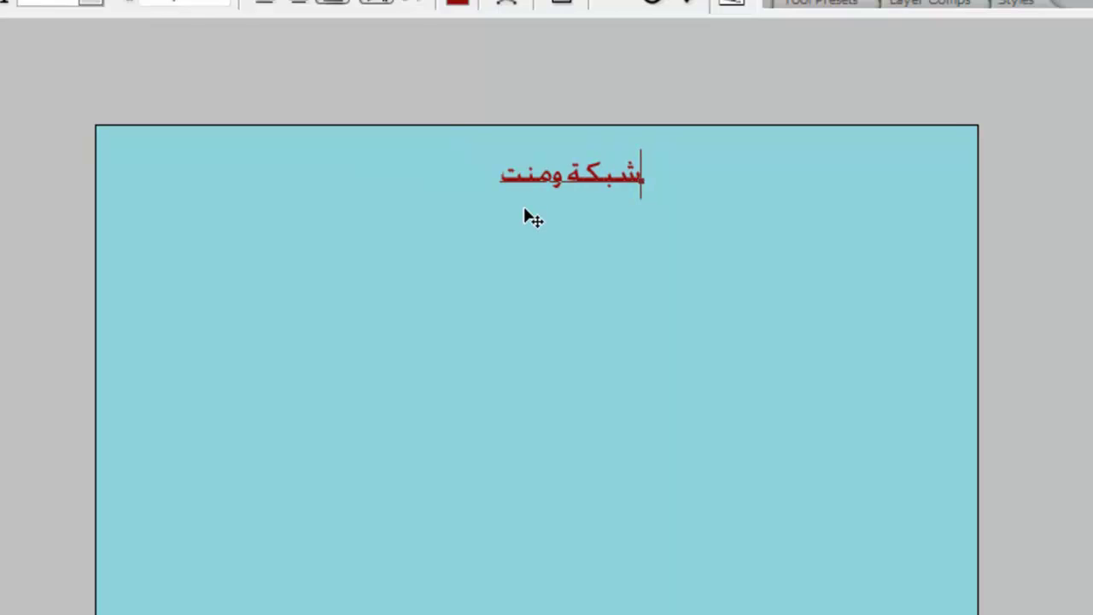
type("ديات ريشة حالم")
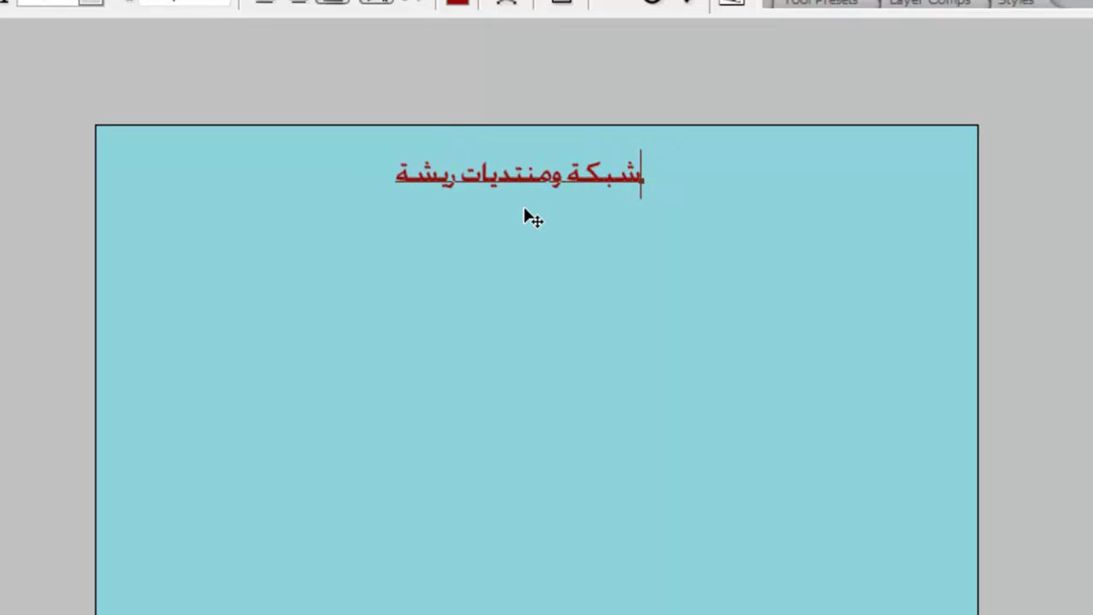
Step: Delete the words "ريشة حالم" and the stray leading space, leaving only "شبكة ومنتديات" in the line
left_click_drag(332, 175, 464, 215)
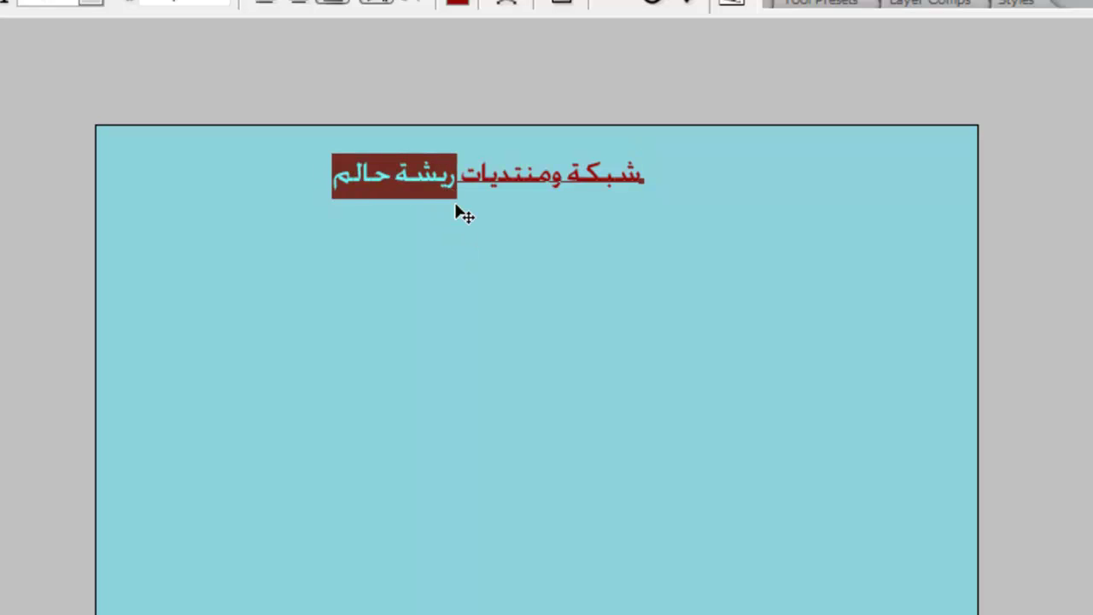
key("BackSpace")
left_click_drag(642, 166, 624, 167)
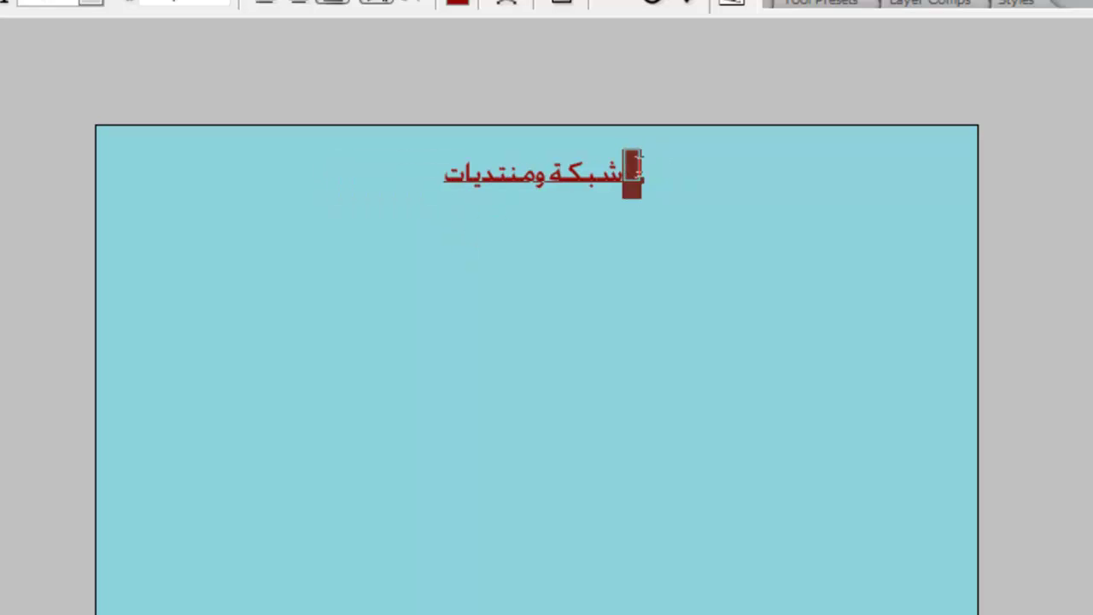
key("BackSpace")
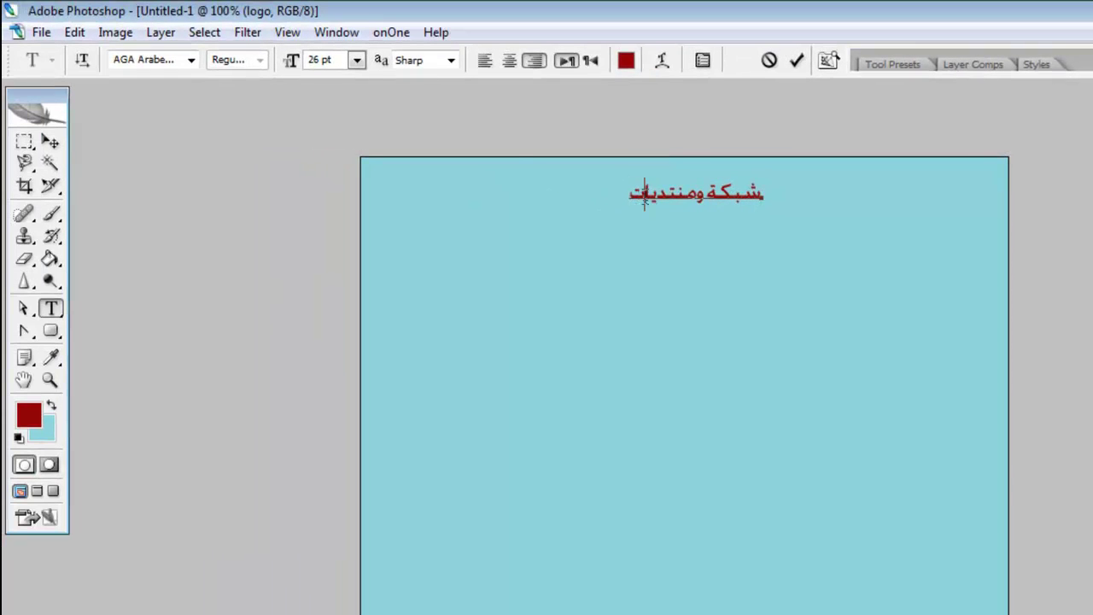
Step: Select the whole text line and set its font to MCS Makkah S_I slim
key("ctrl+a")
left_click(158, 65)
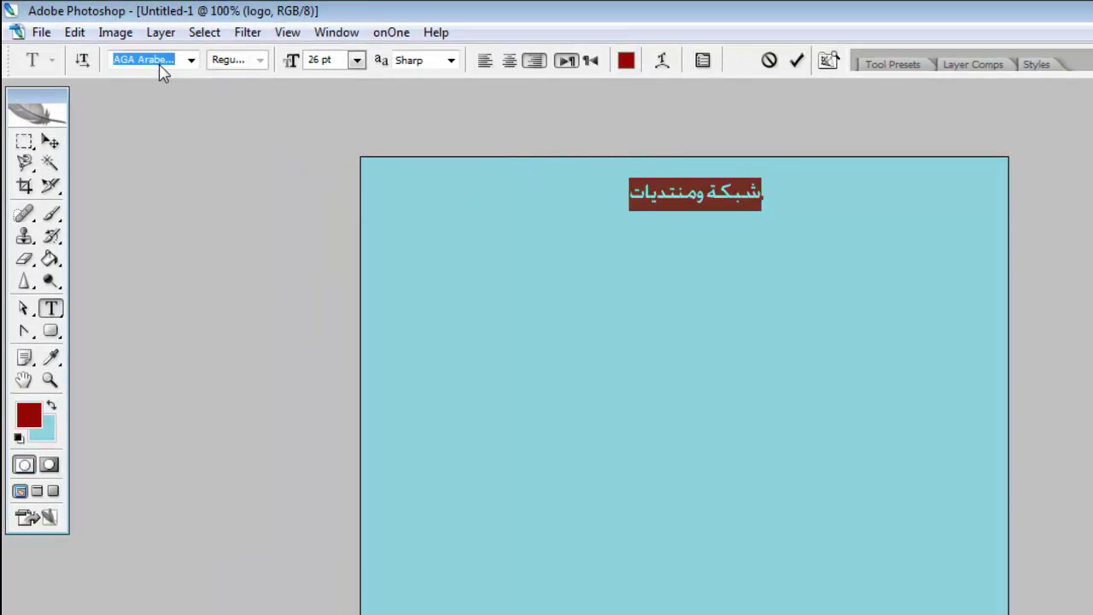
left_click(191, 60)
scroll(198, 147, "up", 4)
scroll(205, 136, "up", 8)
scroll(217, 123, "up", 4)
scroll(231, 120, "down", 10)
scroll(235, 117, "down", 5)
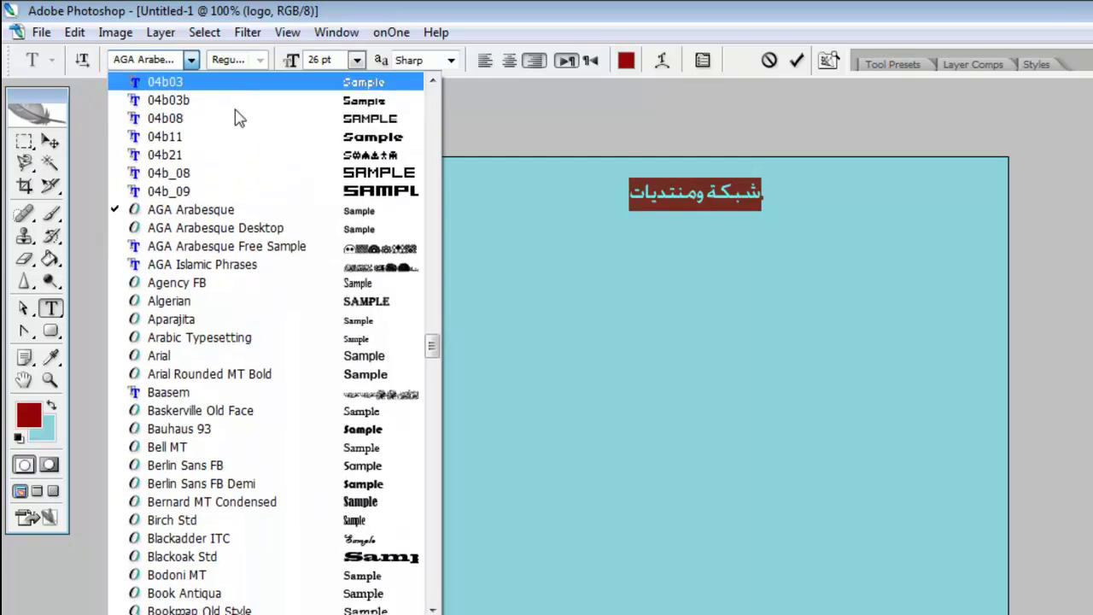
scroll(237, 118, "down", 16)
left_click_drag(431, 386, 432, 265)
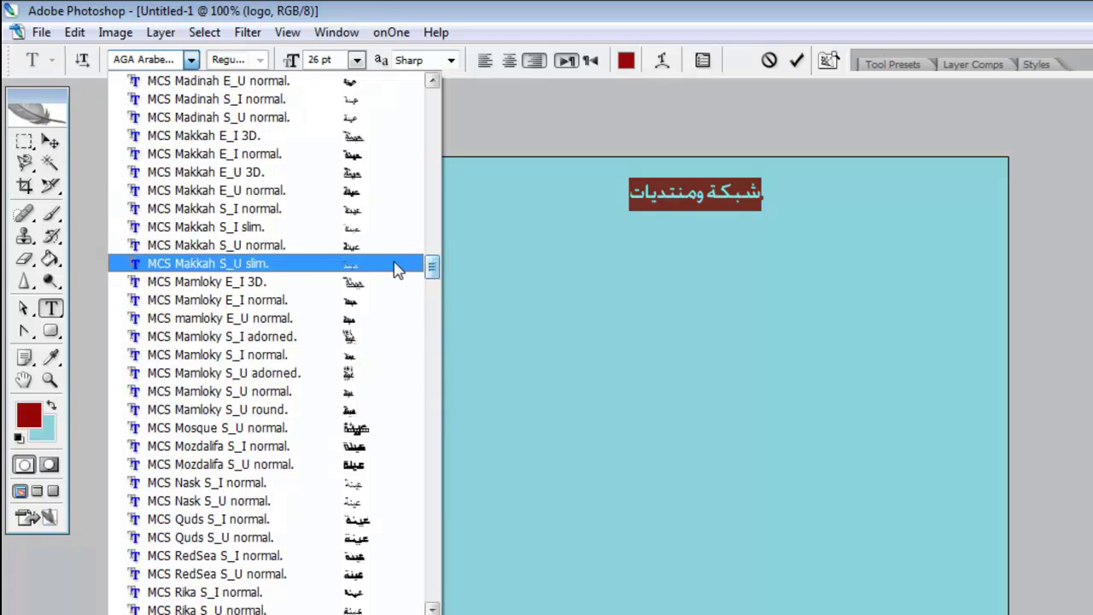
left_click(319, 229)
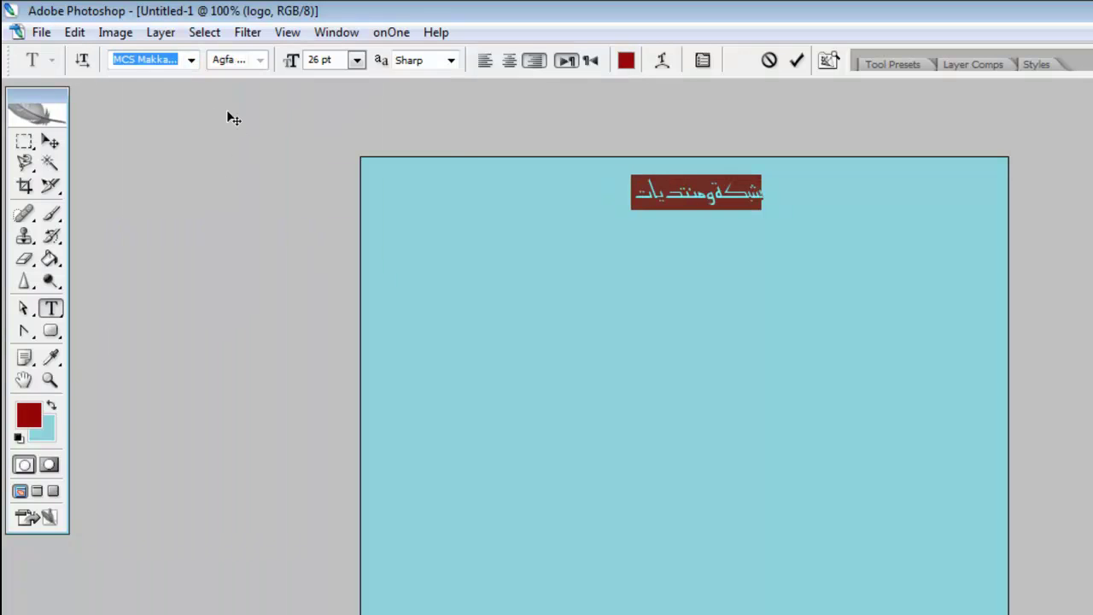
Step: Set the font of the "شبكة ومنتديات" line to the MCS Rika S... typeface and its size to 36 pt
key("Down")
key("Down")
key("Down")
key("Down")
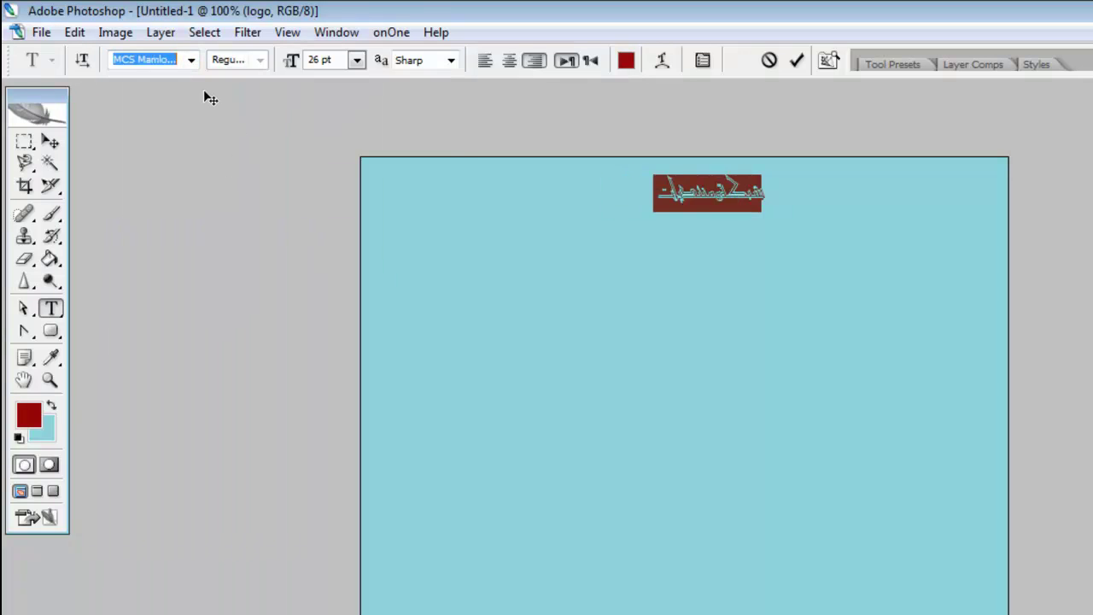
key("Down")
key("Down")
key("Down")
key("Down")
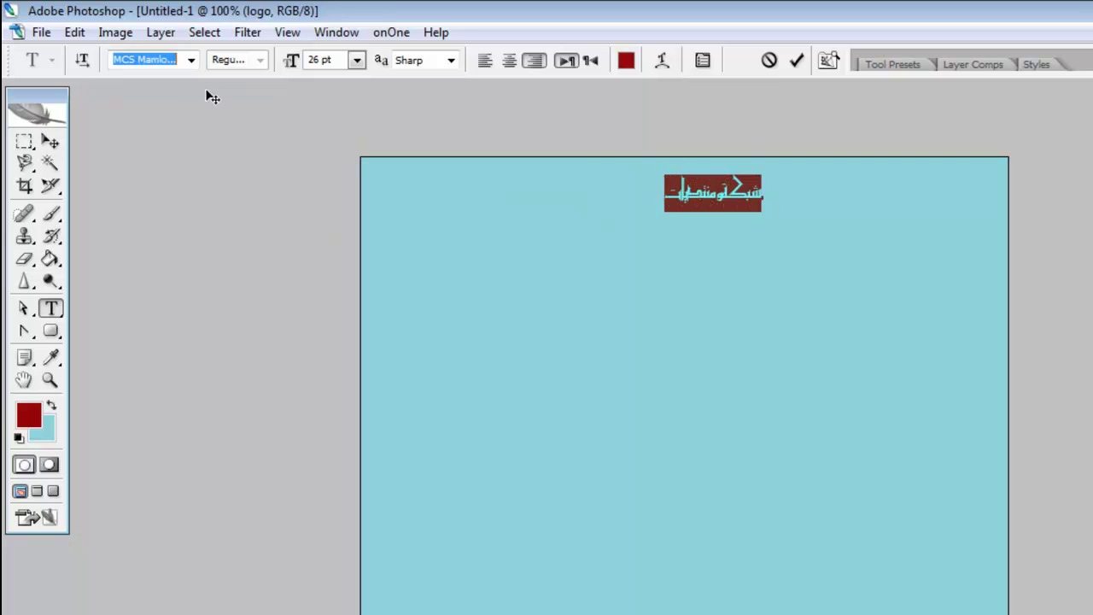
key("Down")
key("Down")
key("Down")
key("Down")
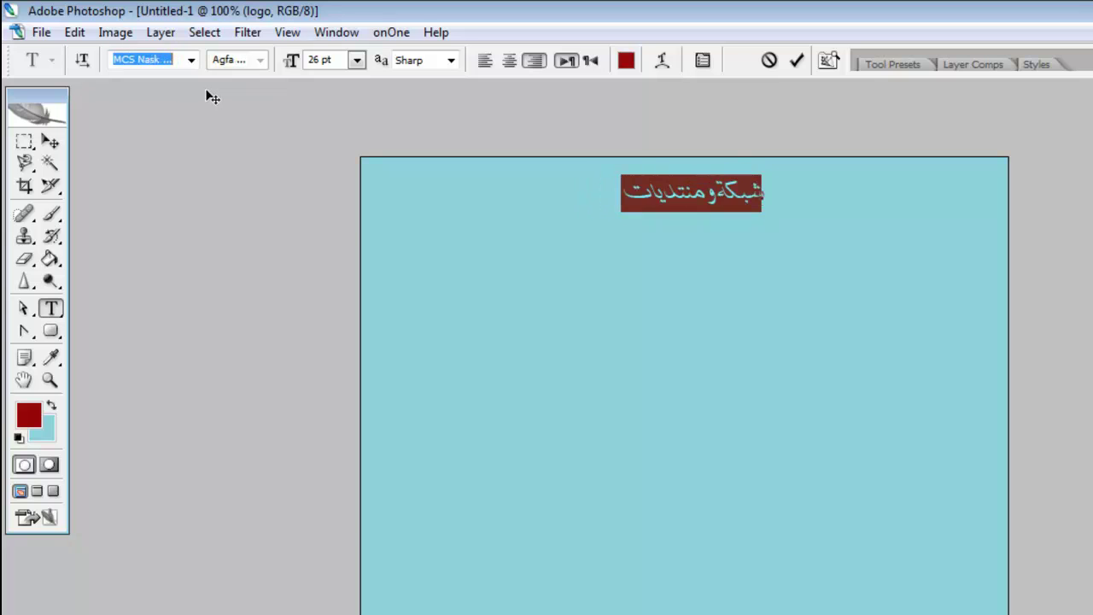
key("Down")
key("Down")
key("Down")
key("Down")
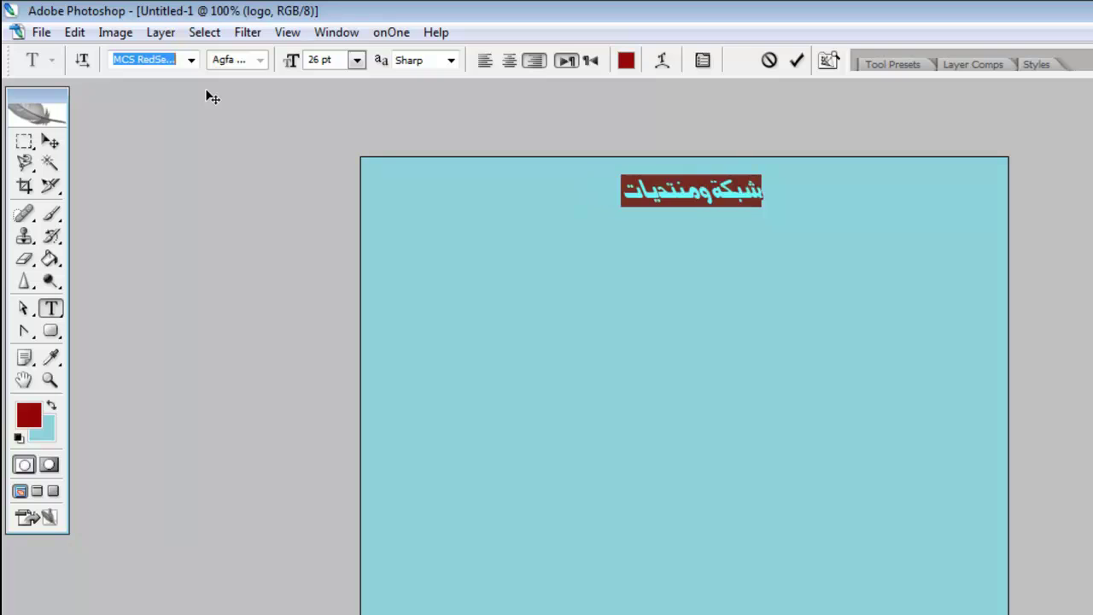
key("Down")
key("Down")
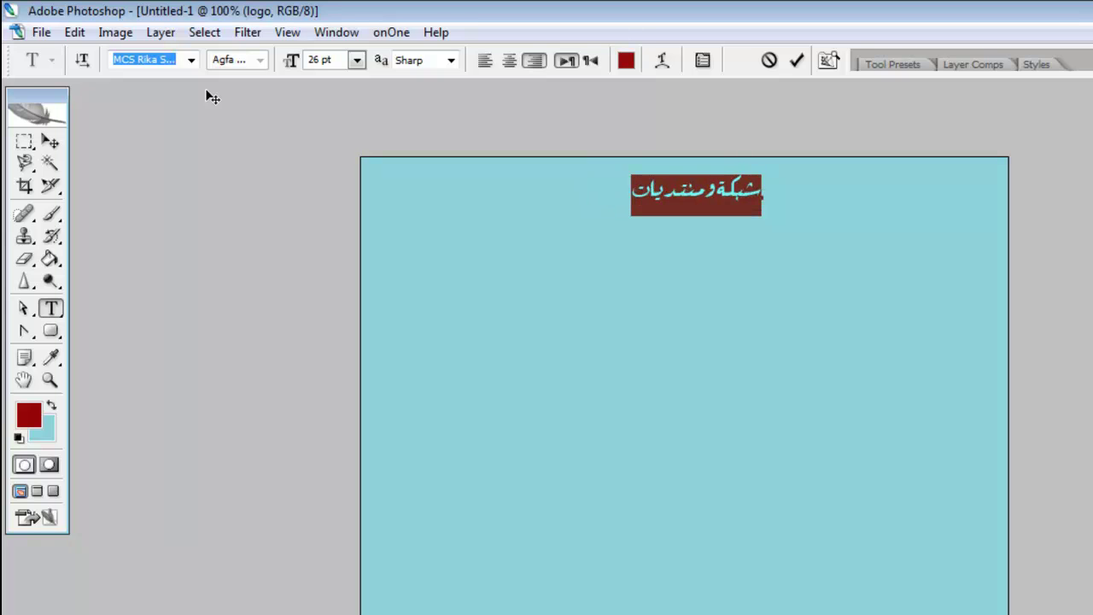
left_click_drag(292, 65, 306, 66)
Step: Move the "شبكة ومنتديات" line slightly lower on the canvas
key("v")
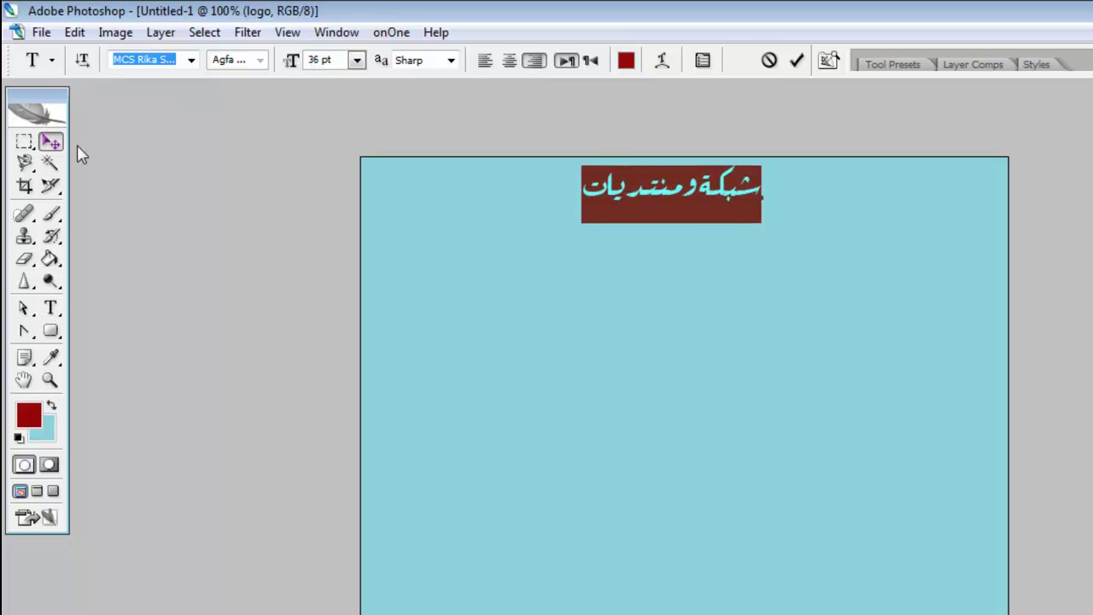
left_click_drag(658, 243, 665, 249)
key("Down")
key("Down")
key("Down")
key("Down")
key("Down")
key("Down")
key("Down")
key("Down")
key("Down")
key("Down")
key("Down")
key("Down")
key("Down")
key("Down")
key("Down")
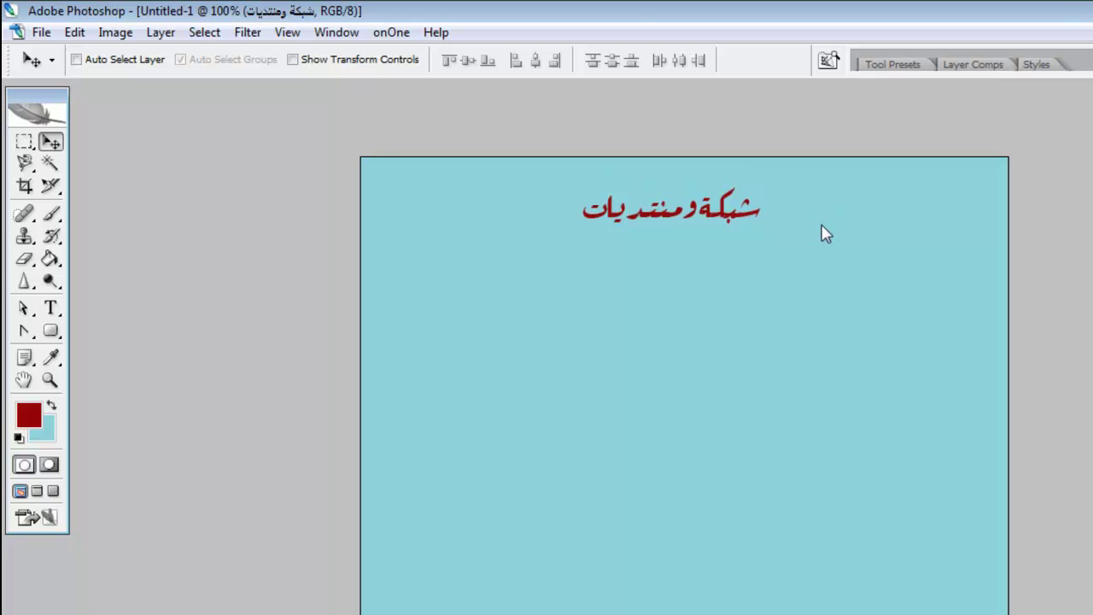
Step: Add a separate text line reading "ريشة" below the right end of the first line
left_click(52, 309)
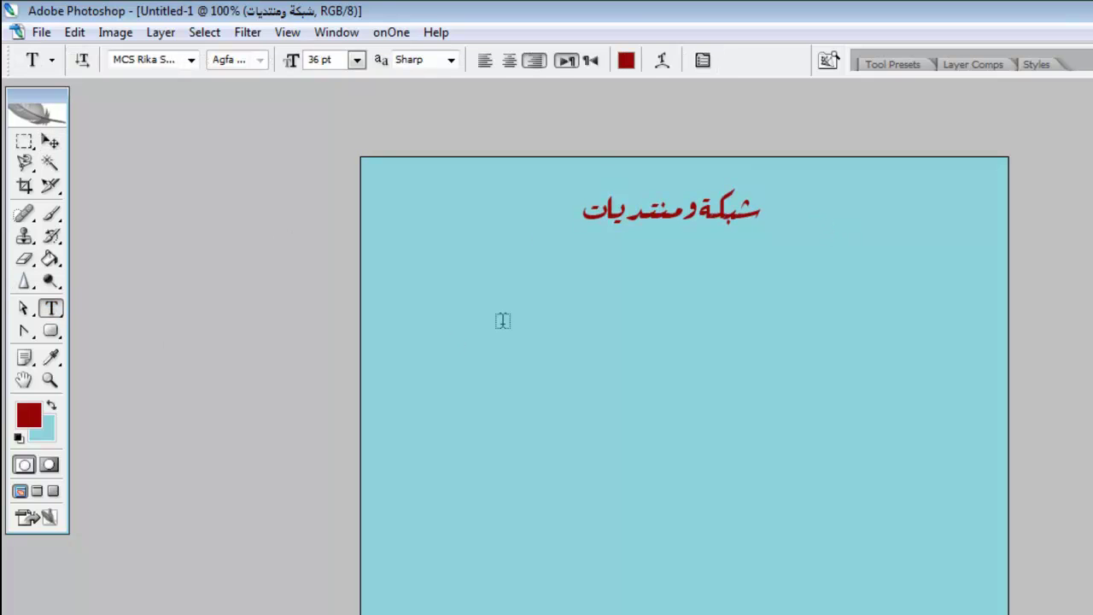
left_click(775, 260)
type("ريشة")
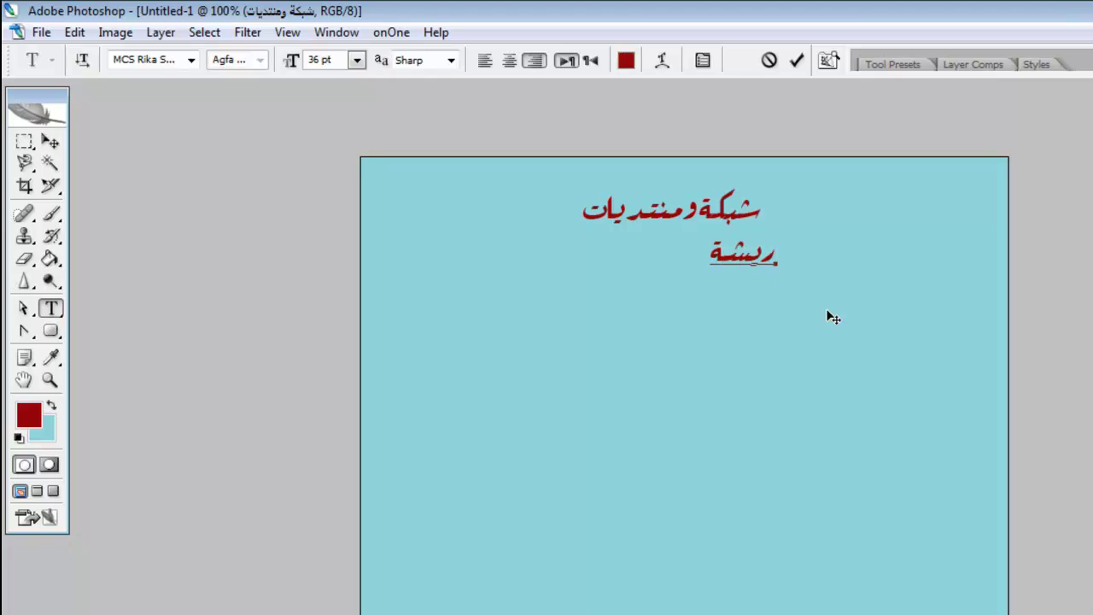
Step: Set the font of "ريشة" to ae_AlArabiya and shift the word slightly down and to the right
key("ctrl+a")
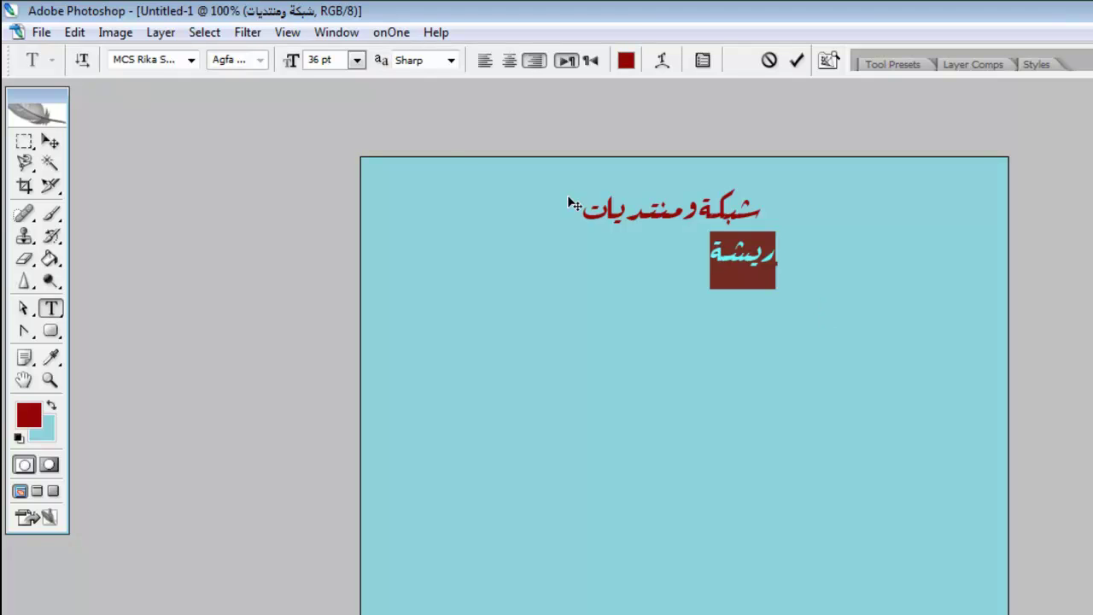
left_click(192, 60)
left_click_drag(430, 294, 458, 77)
left_click(288, 84)
left_click(50, 141)
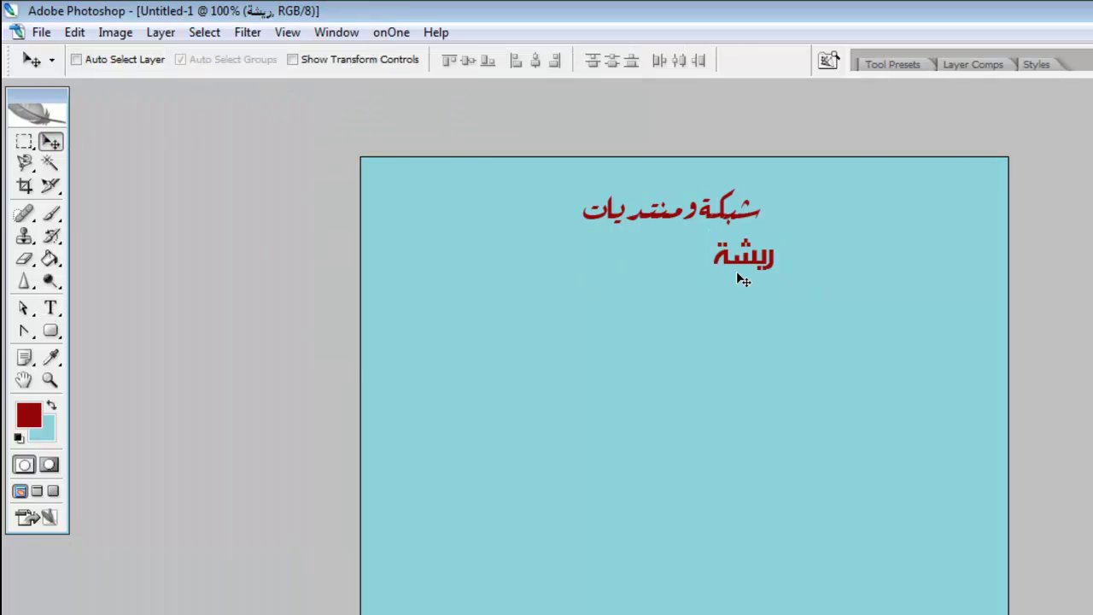
left_click_drag(737, 274, 742, 277)
Step: Add the word "حالم" as its own text layer to the left of "ريشة"
left_click(50, 308)
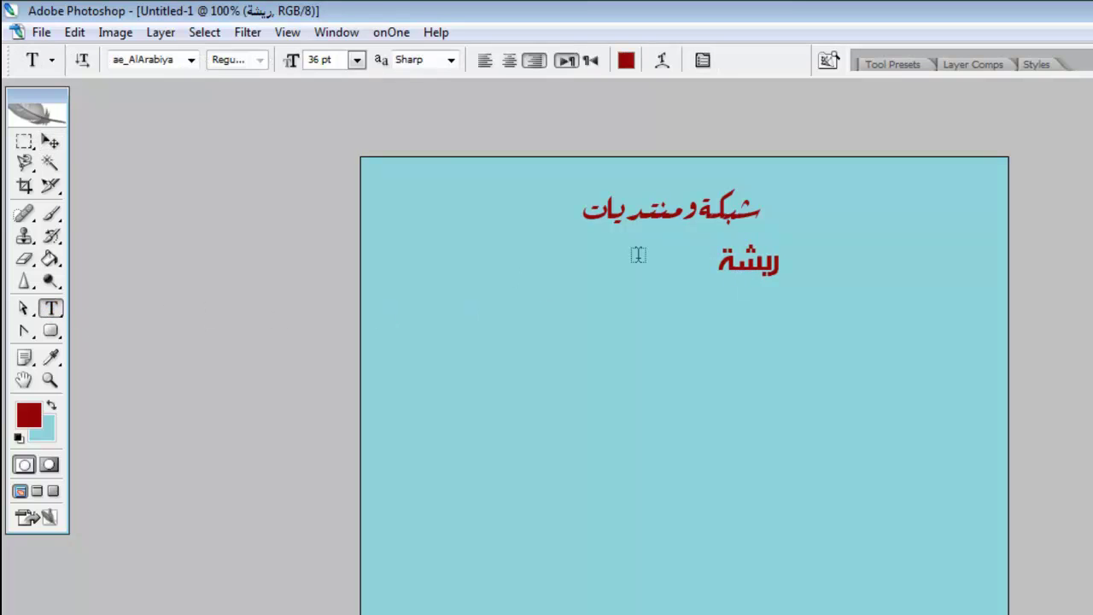
left_click(678, 264)
type("حالم")
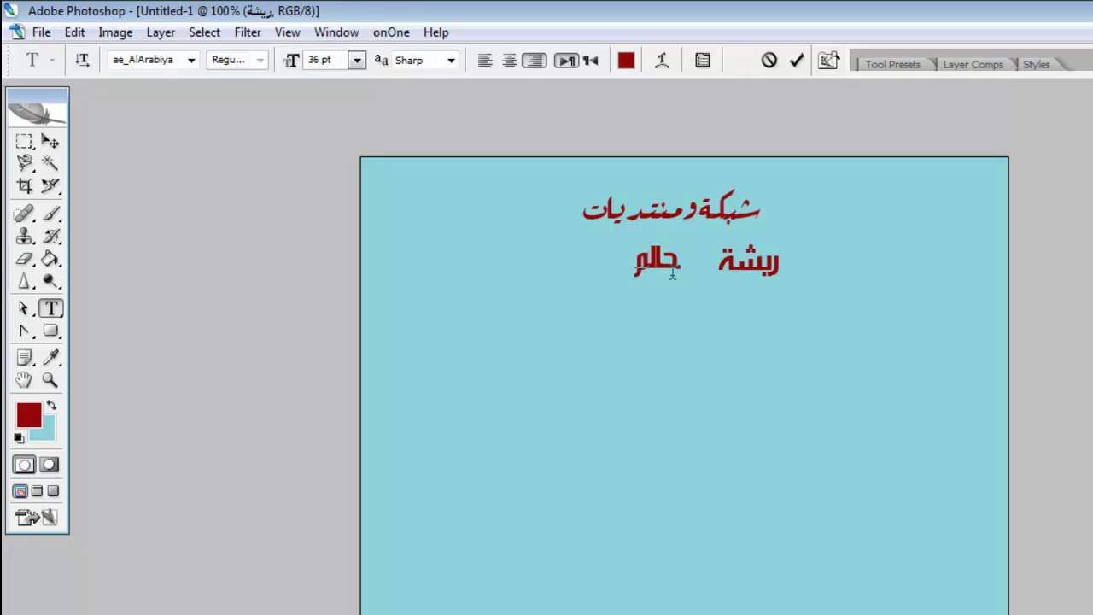
Step: Set the font of "حالم" to the cursive MCS Diwan... typeface with the long trailing tail and enlarge the word
double_click(665, 275)
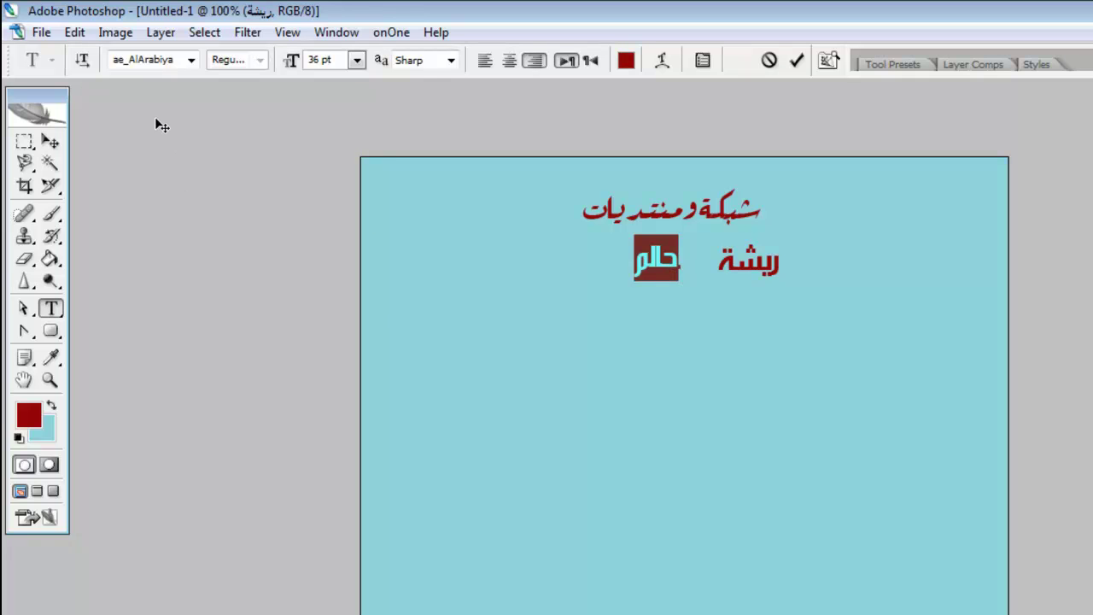
left_click(171, 65)
key("Down")
key("Down")
key("Down")
key("Down")
key("Down")
key("Down")
key("Down")
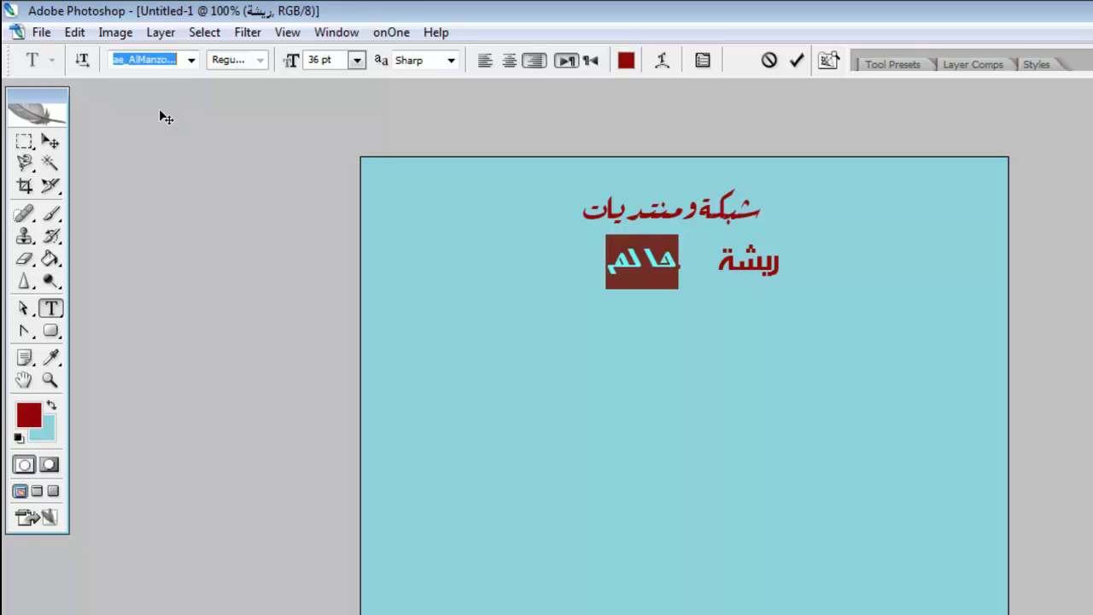
key("Down")
key("Down")
key("Down")
key("Down")
key("Down")
key("Down")
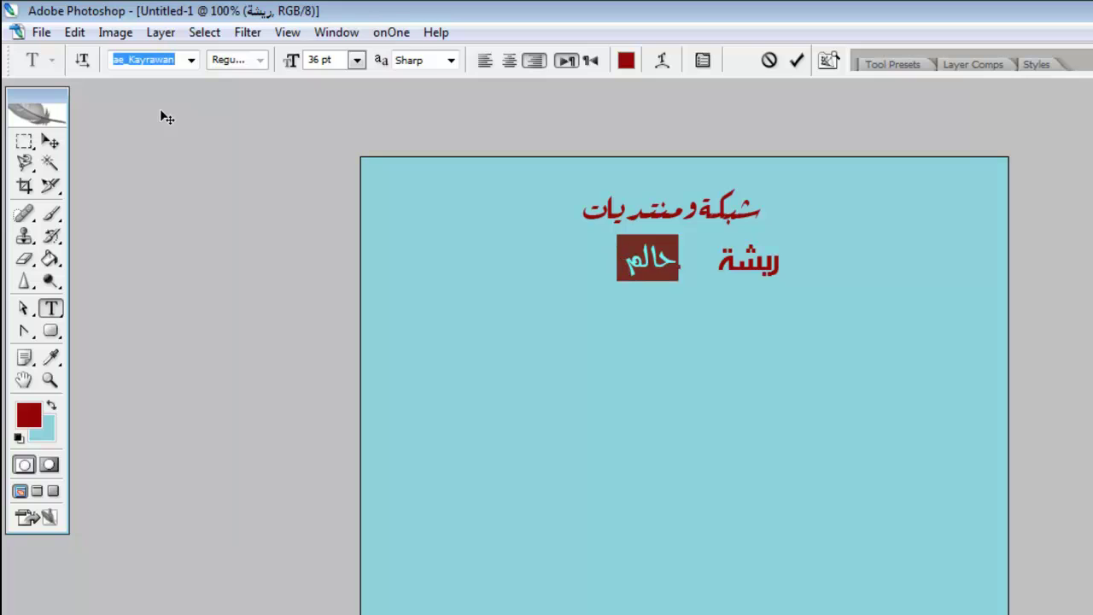
key("Down")
key("Down")
key("Down")
key("Down")
key("Down")
key("Down")
key("Down")
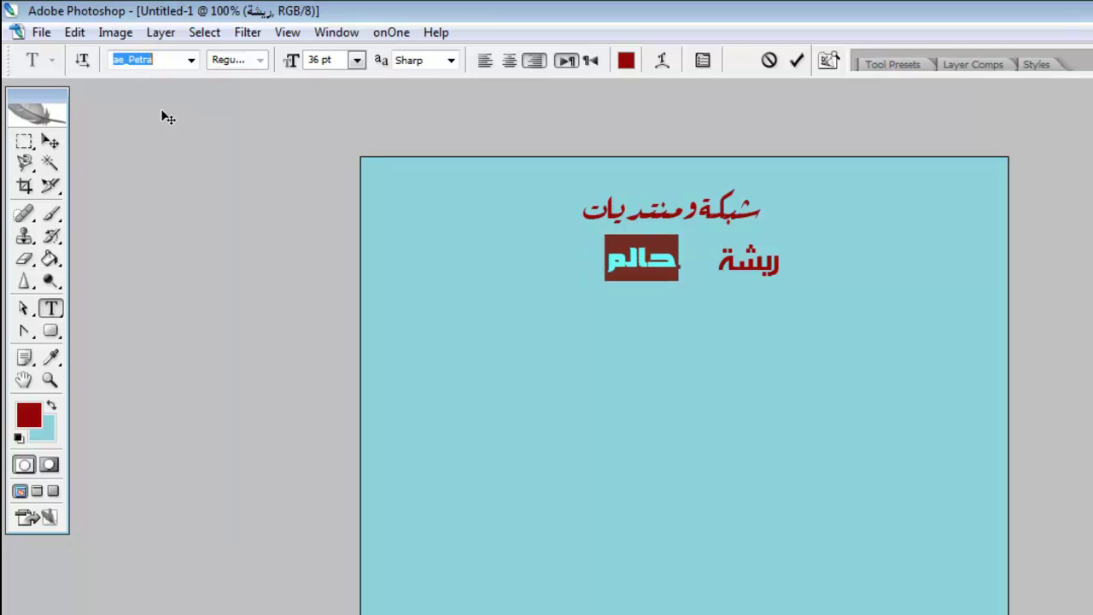
key("Down")
key("Down")
key("Down")
key("Down")
key("Down")
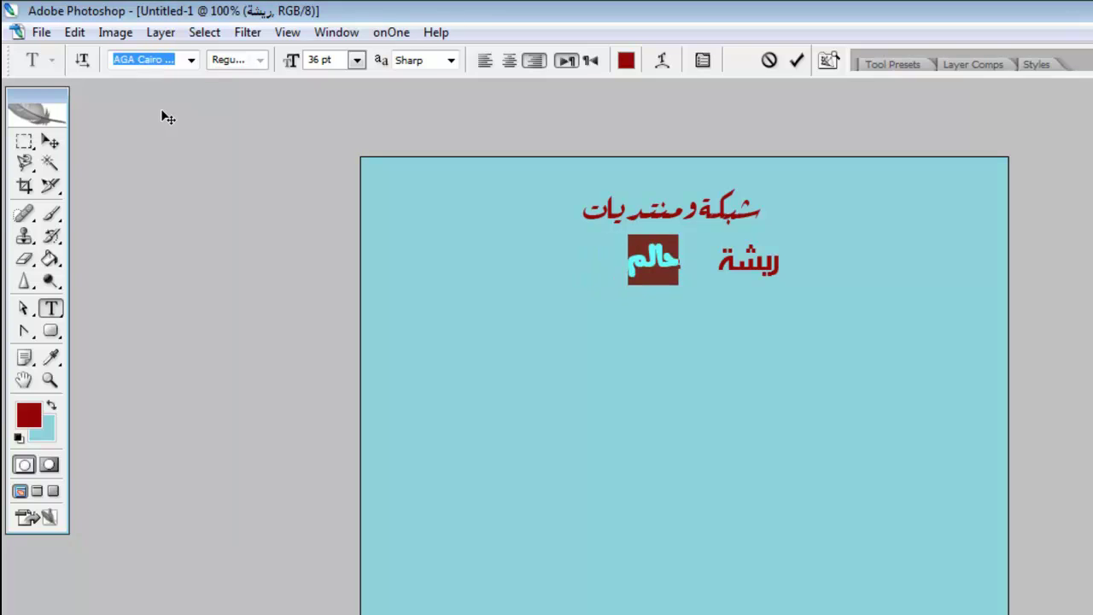
key("Down")
key("Down")
key("Down")
key("Down")
key("Down")
key("Down")
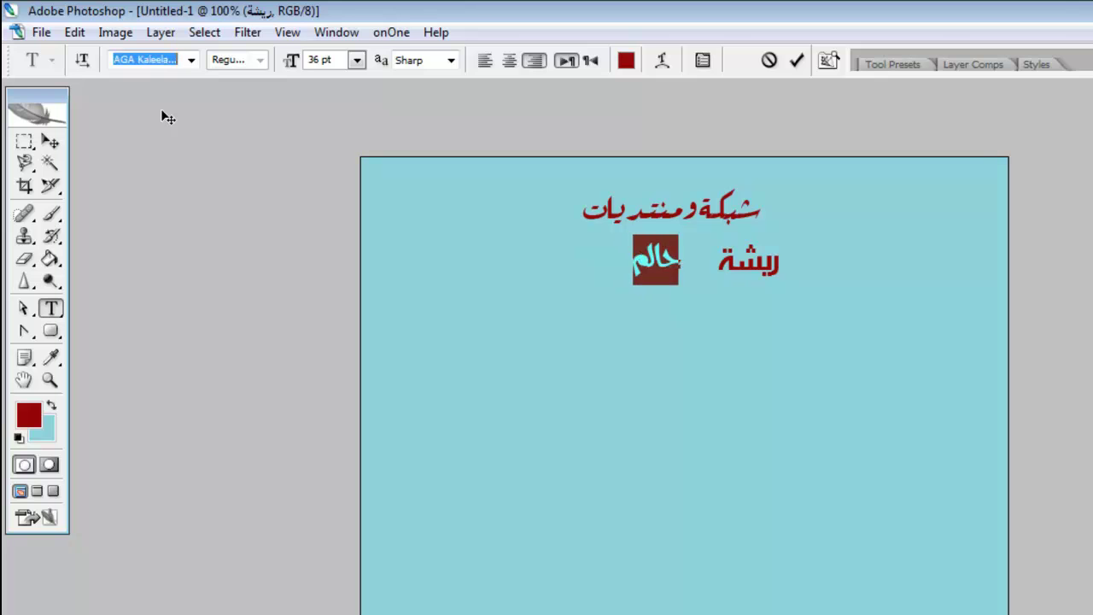
key("Down")
key("Down")
key("Down")
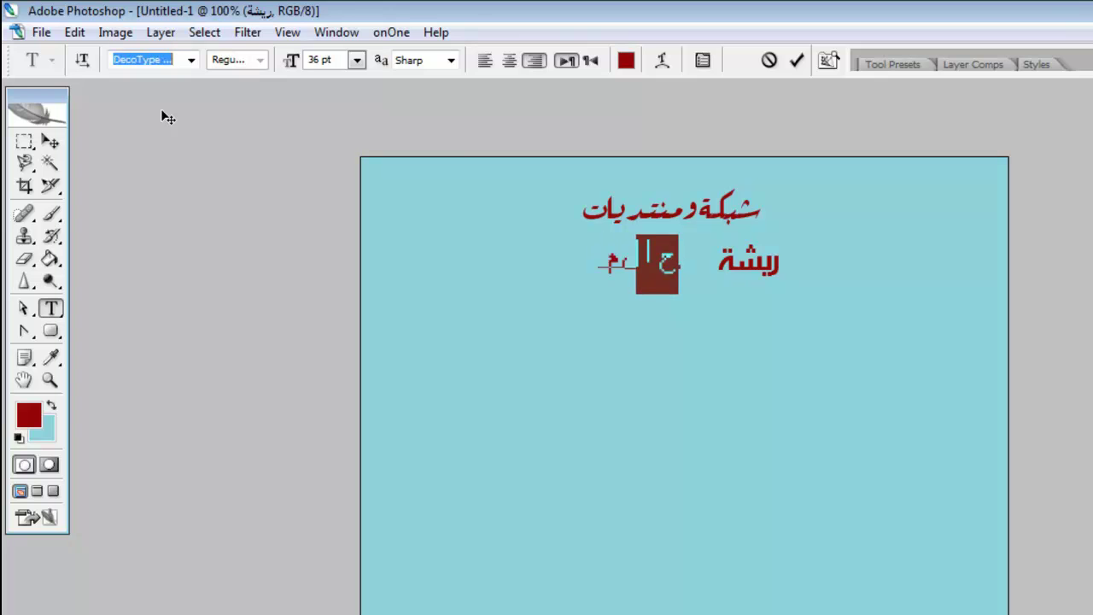
key("Down")
key("Down")
key("Down")
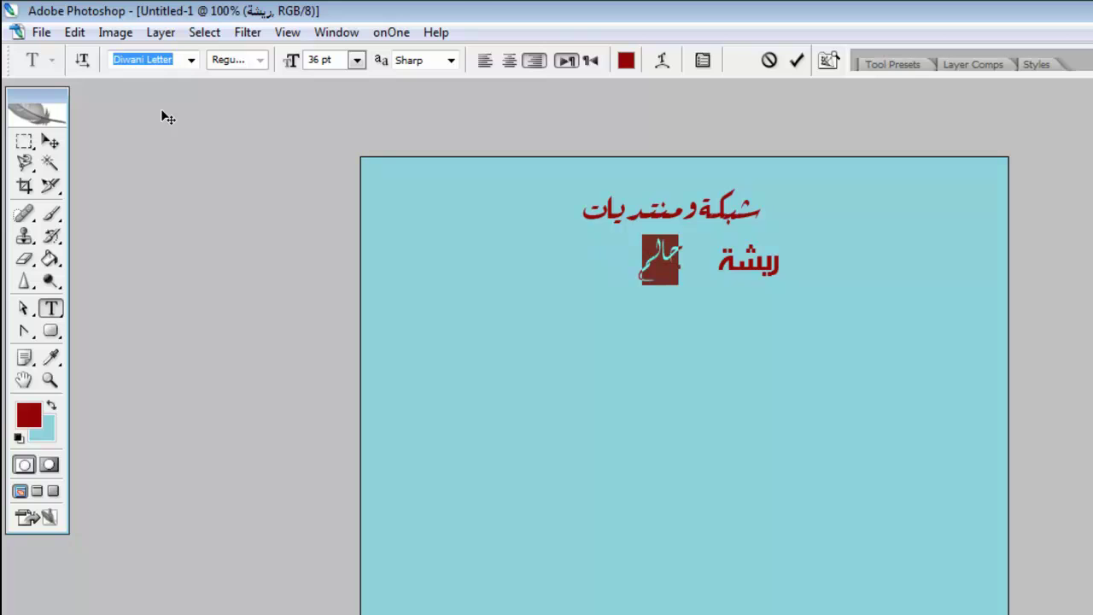
key("Down")
key("Down")
key("Down")
key("Down")
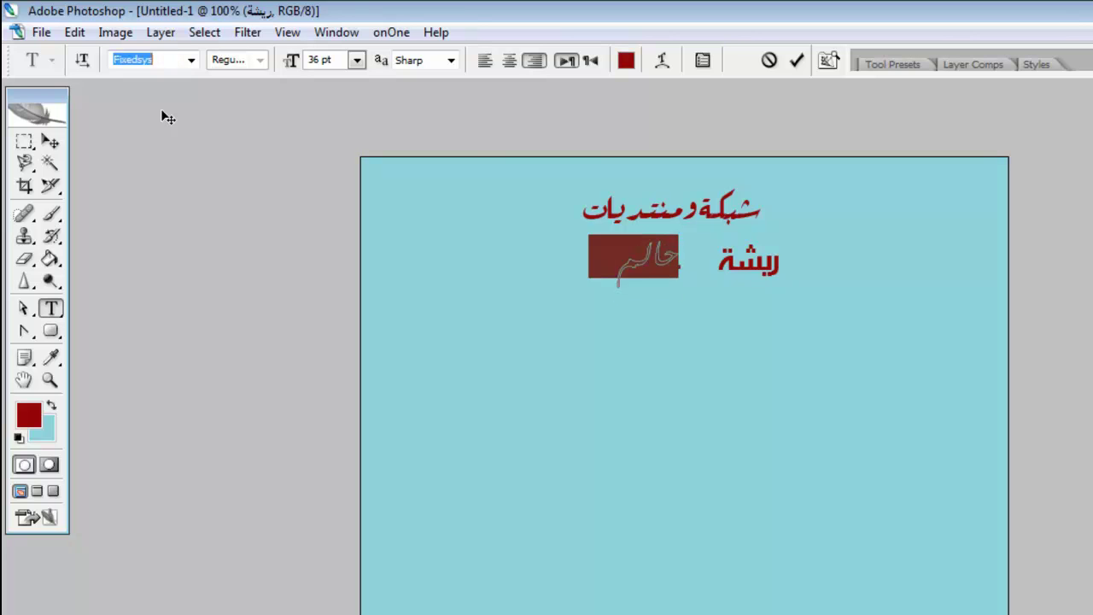
key("Down")
key("Down")
key("Down")
key("Down")
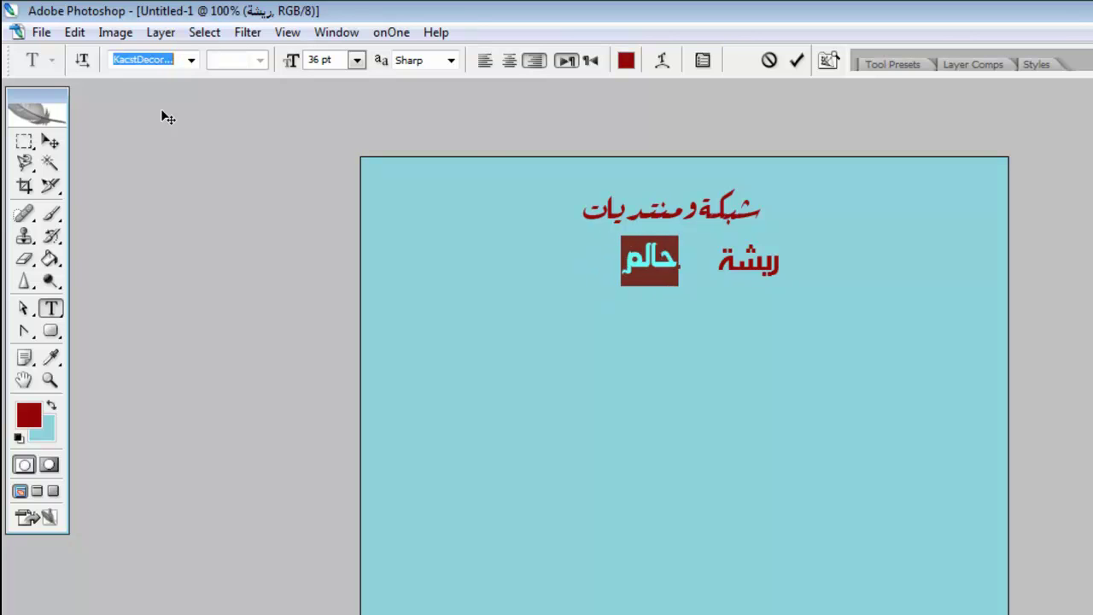
key("Down")
key("Down")
key("Down")
key("Down")
key("Down")
key("Down")
key("Down")
key("Down")
key("Down")
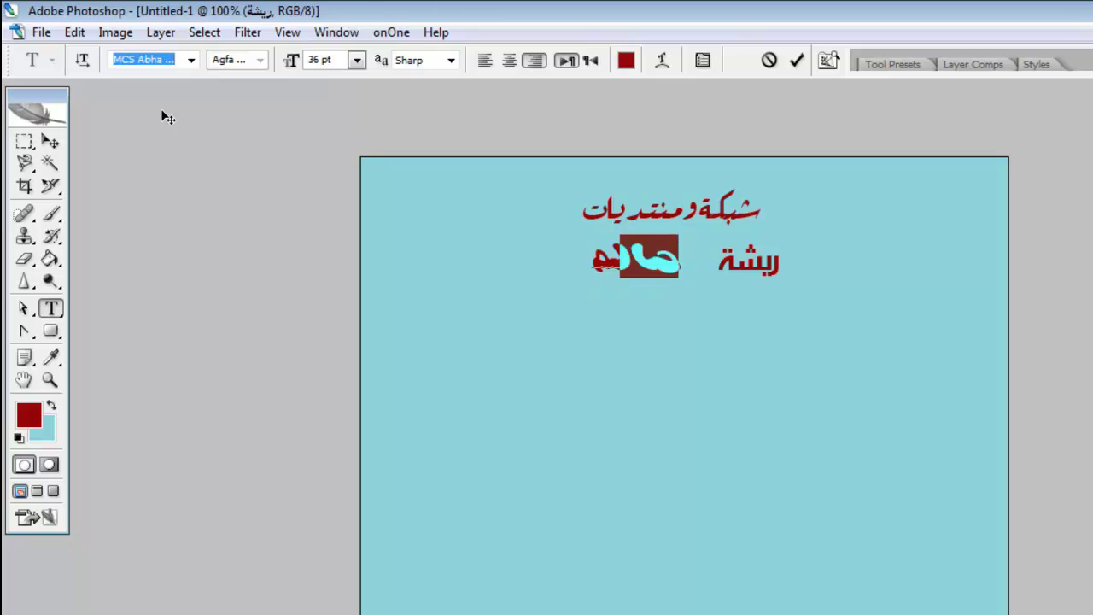
key("Down")
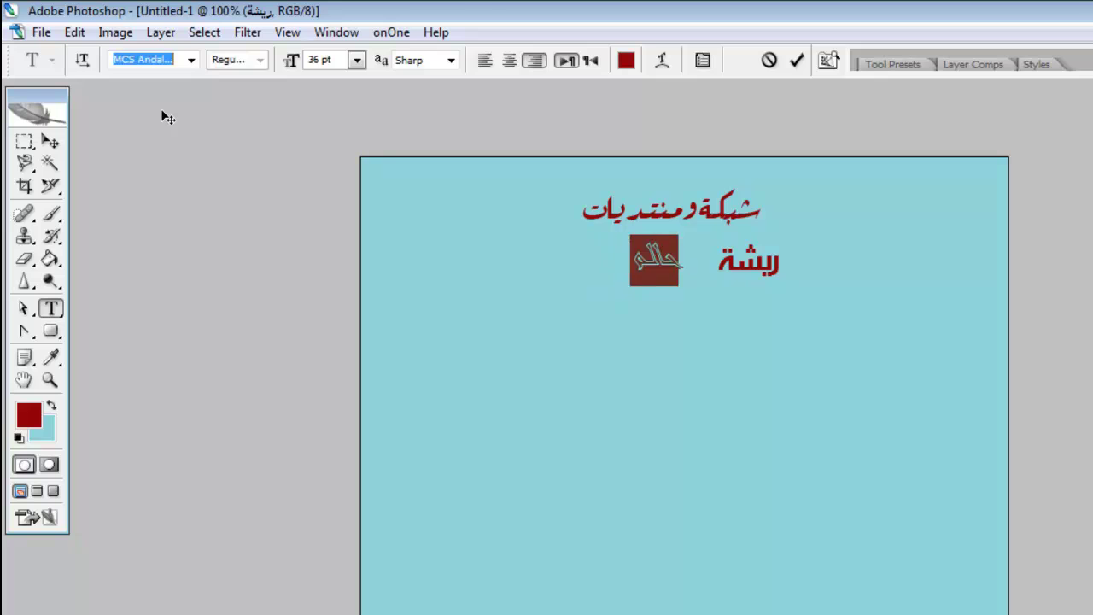
key("Down")
key("Down")
key("Down")
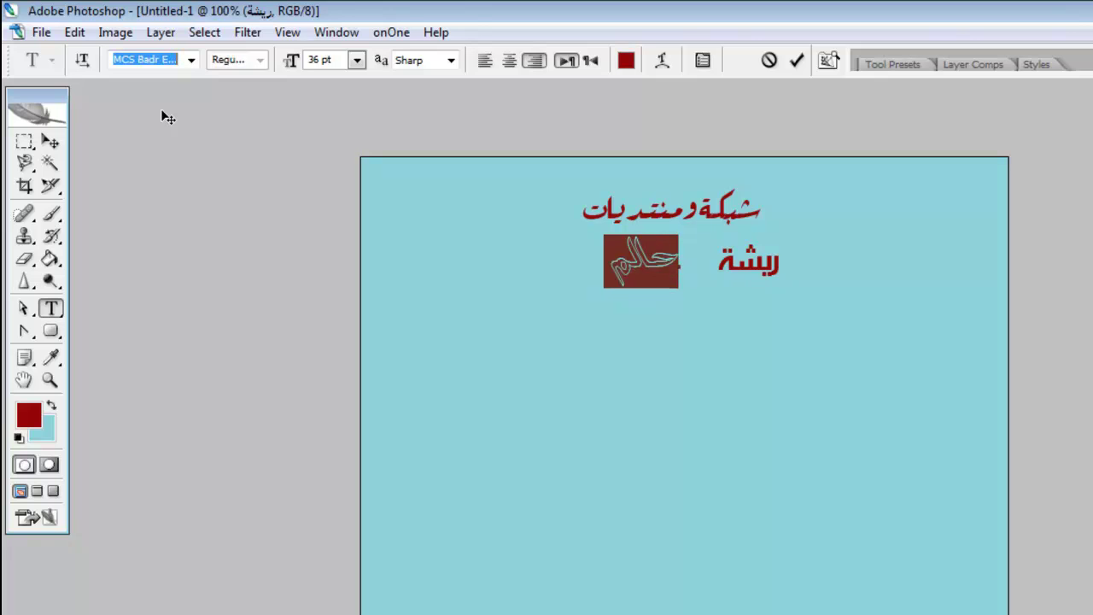
key("Down")
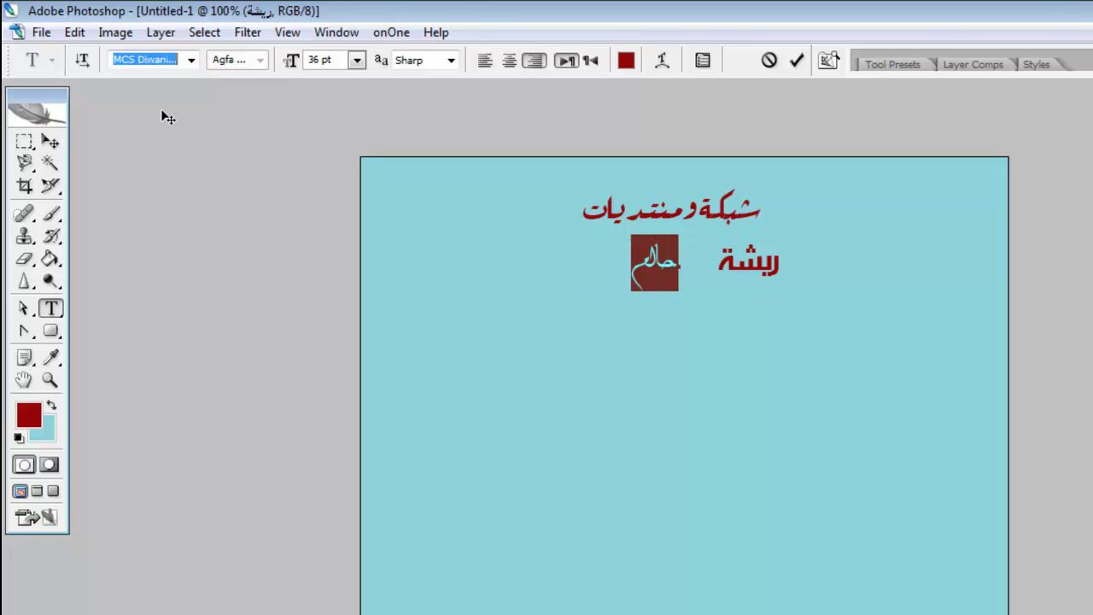
key("Down")
key("Down")
key("Down")
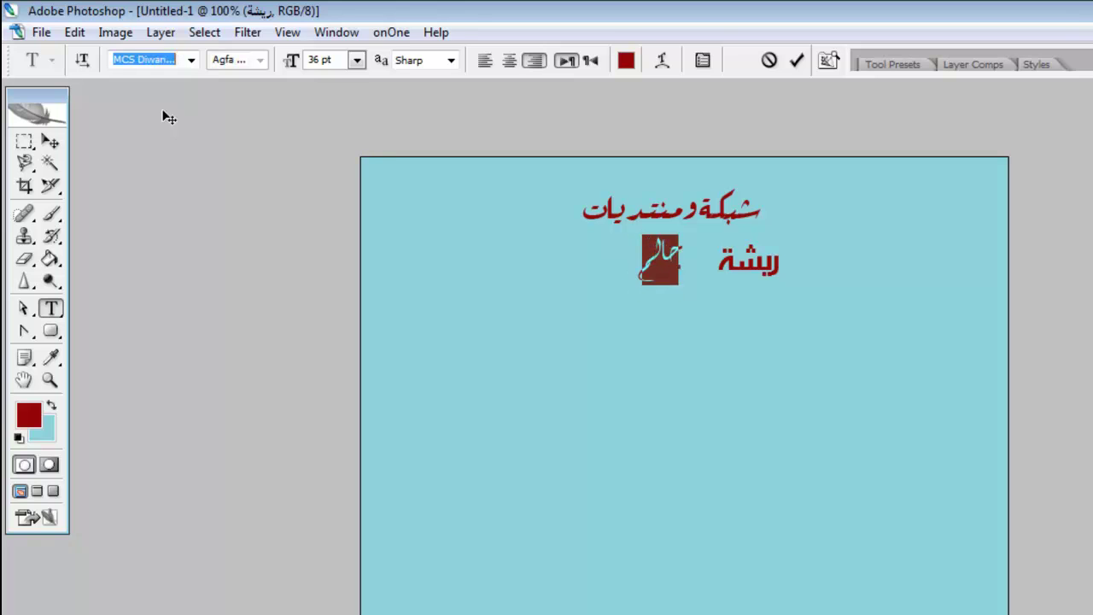
key("Down")
key("Down")
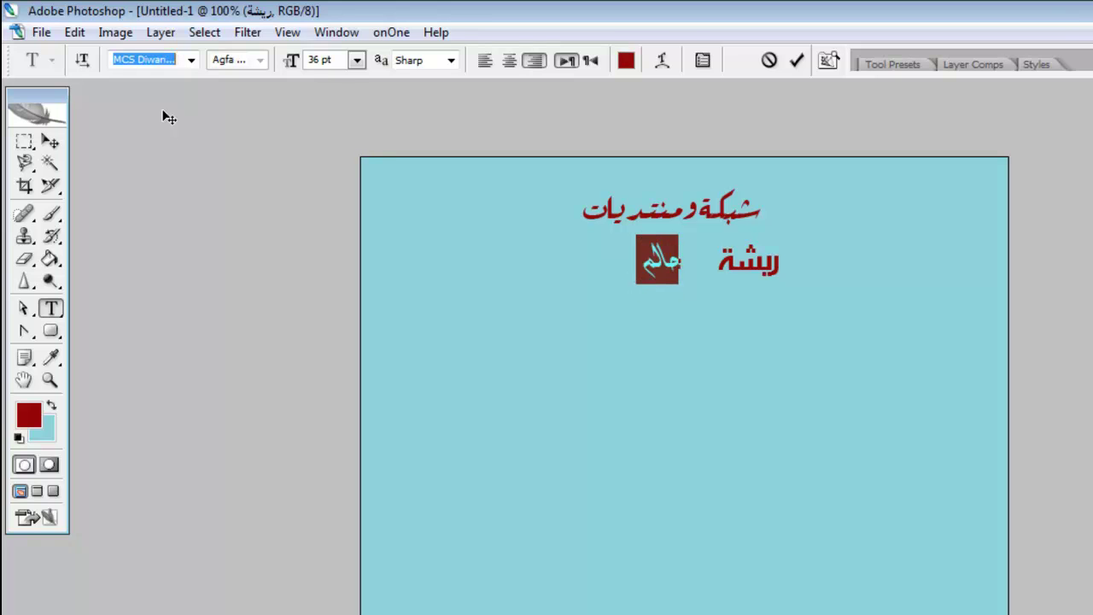
key("Down")
key("Down")
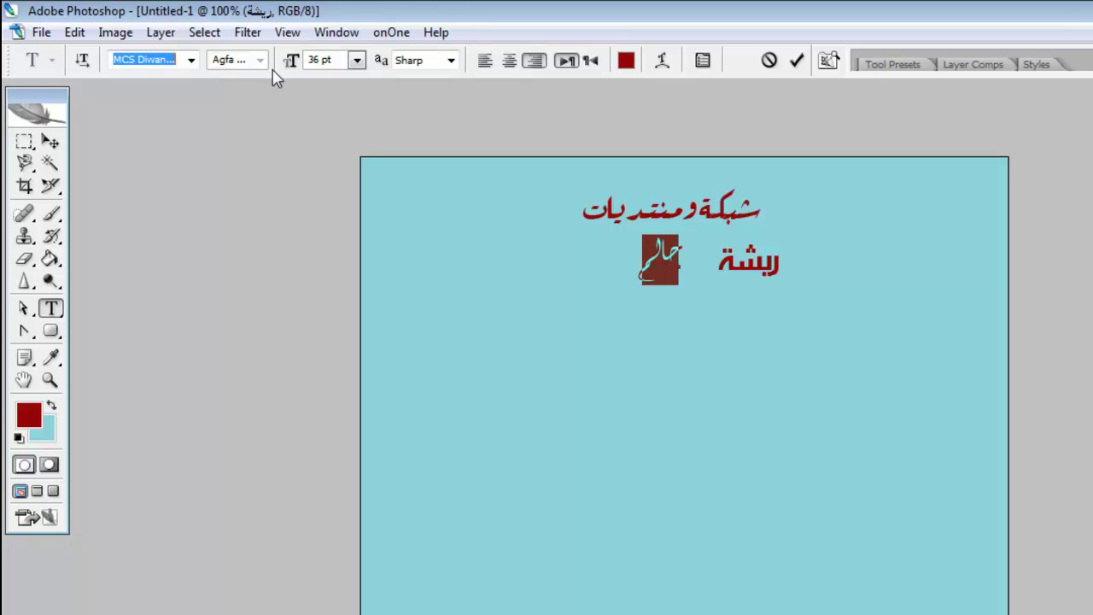
left_click_drag(289, 70, 305, 71)
Step: Move "حالم" and "ريشة" to the left so that both words sit beneath the first line
left_click(52, 142)
left_click_drag(689, 259, 659, 265)
left_click(733, 268, "ctrl")
left_click_drag(773, 268, 738, 262)
Step: Nudge the "شبكة ومنتديات" layer slightly upward, away from the two words below it
key("alt+]")
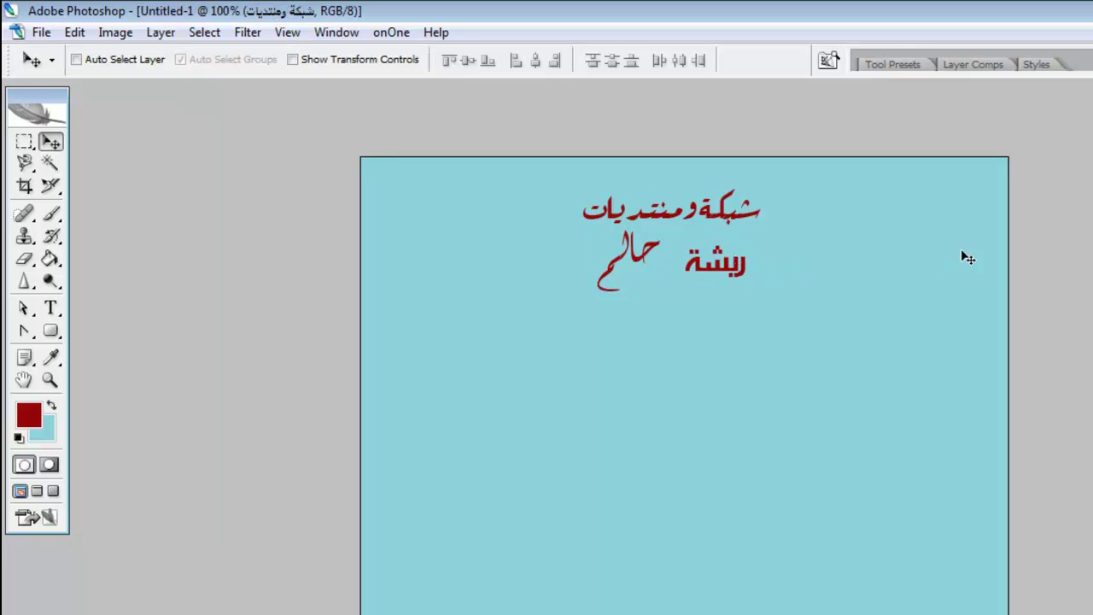
key("Up")
key("Up")
key("Up")
key("Up")
key("Up")
key("Up")
key("Up")
key("Up")
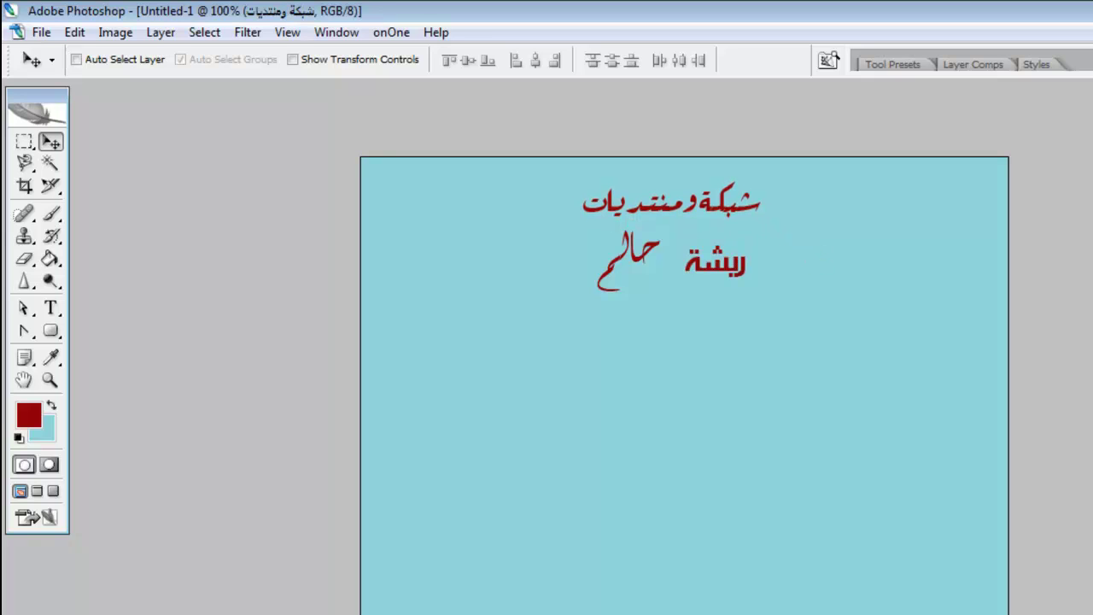
Step: Select the "حالم" text layer, then hide it and show it again
key("alt+[")
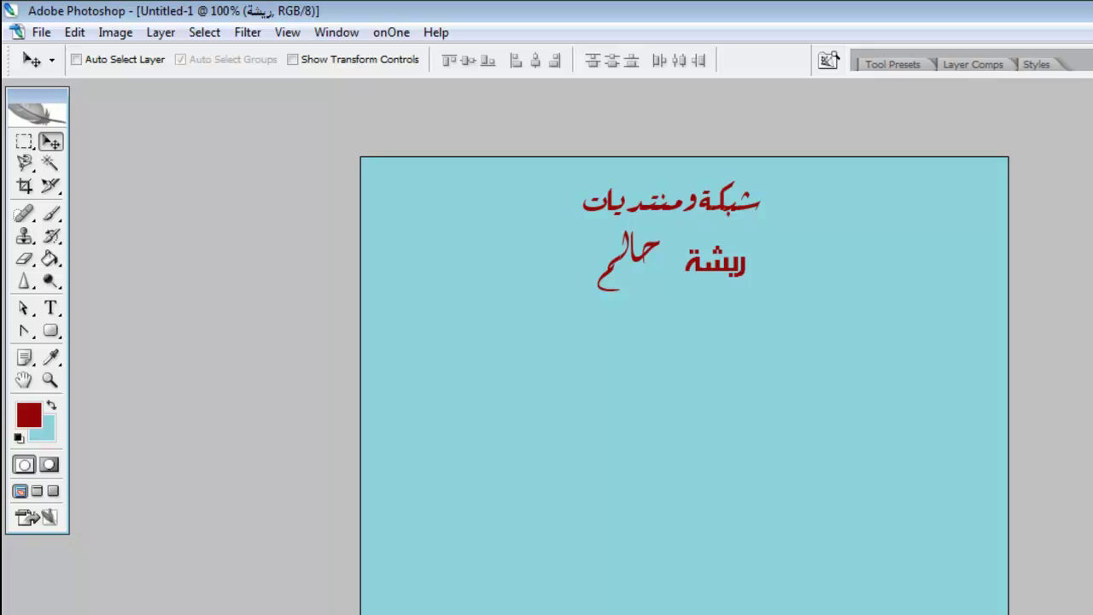
left_click(999, 281)
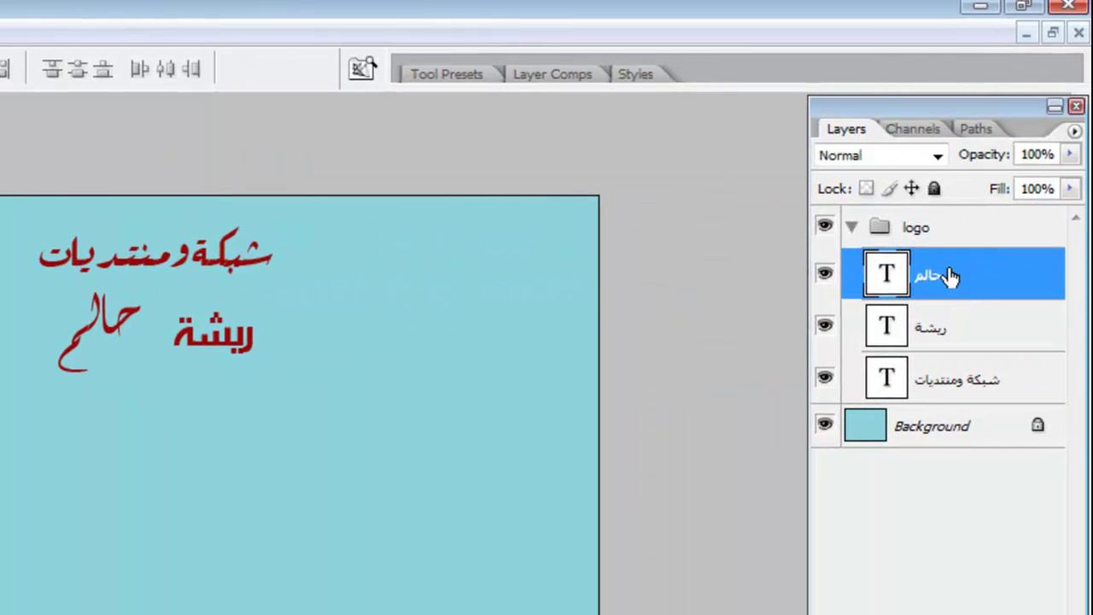
left_click(824, 275)
left_click(824, 274)
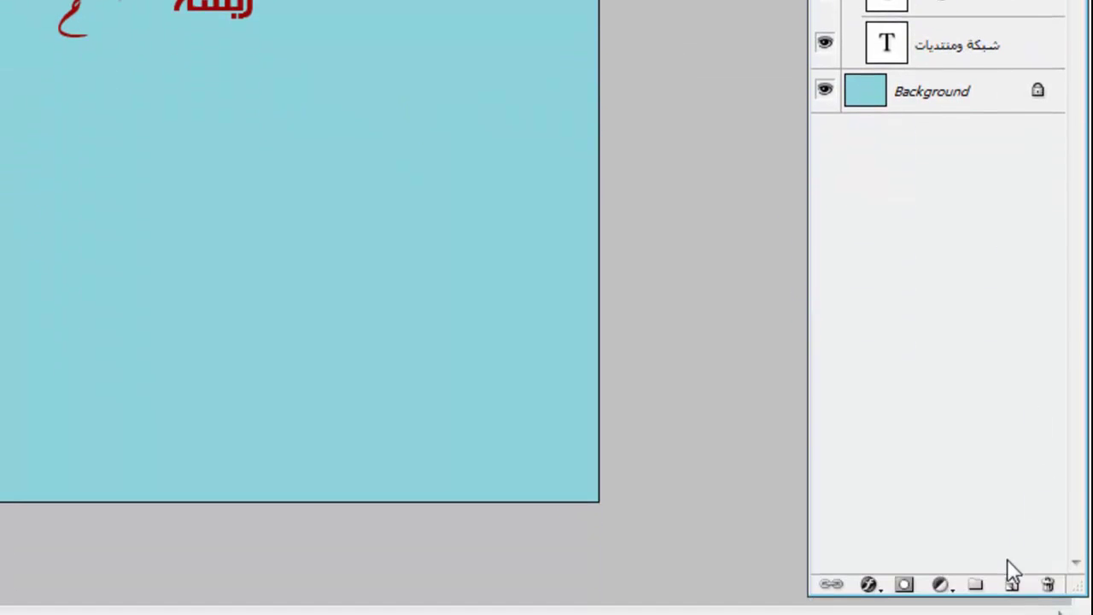
Step: Add a new empty layer above the "حالم" text layer and load the outline of "حالم" as a selection
left_click(1014, 586)
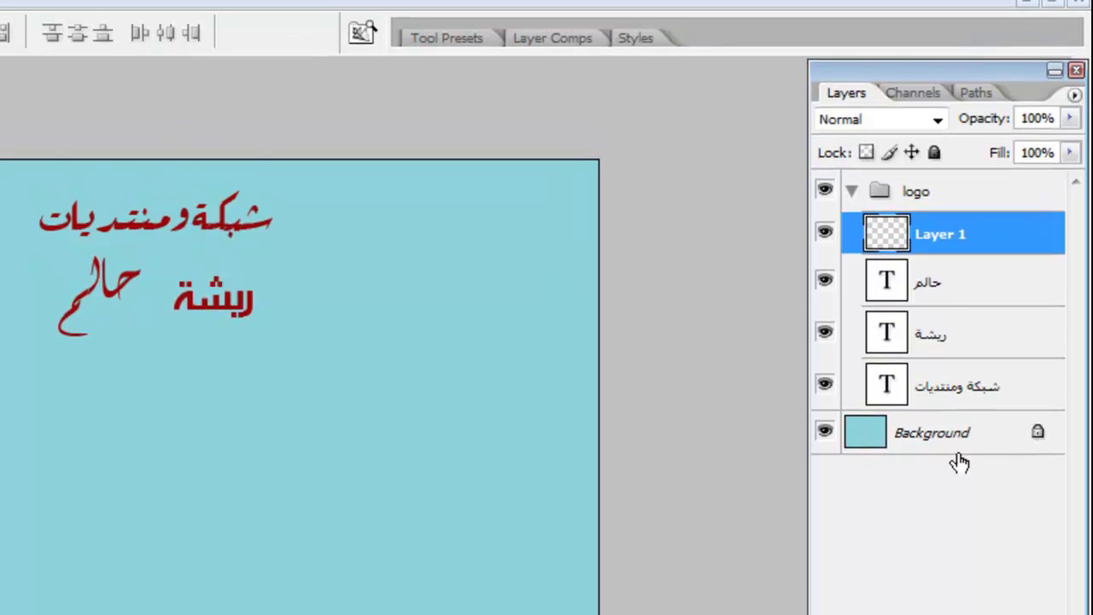
left_click(971, 292)
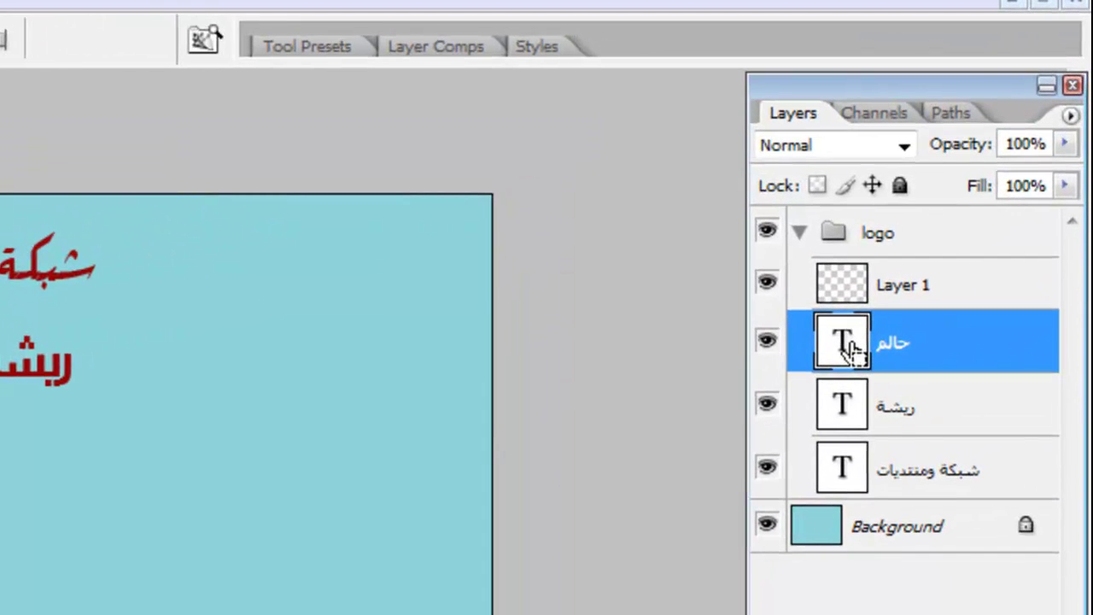
left_click(991, 289)
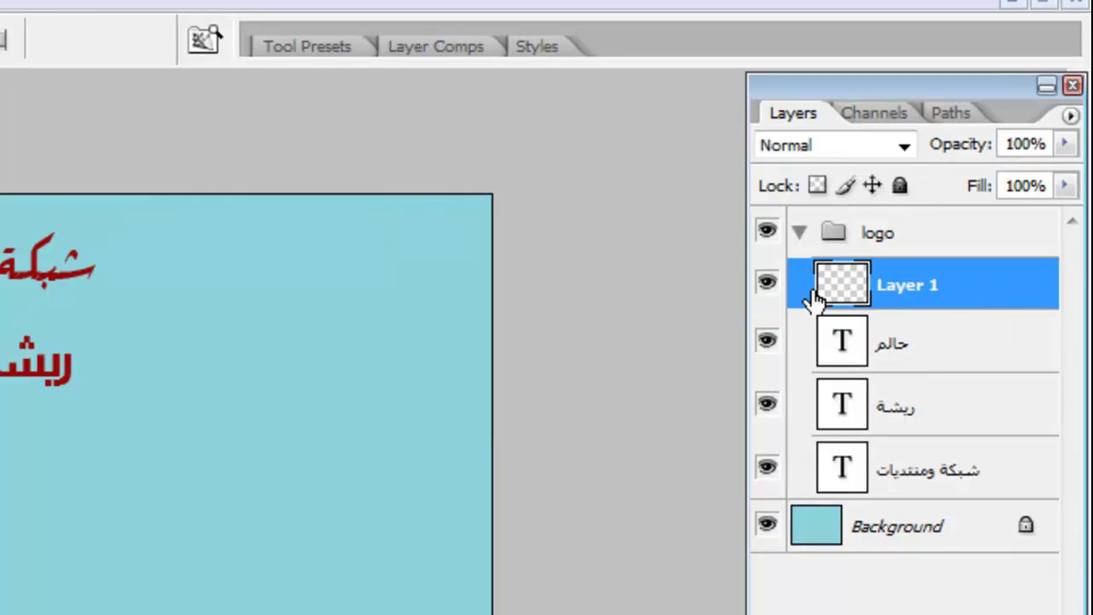
left_click(845, 350, "ctrl")
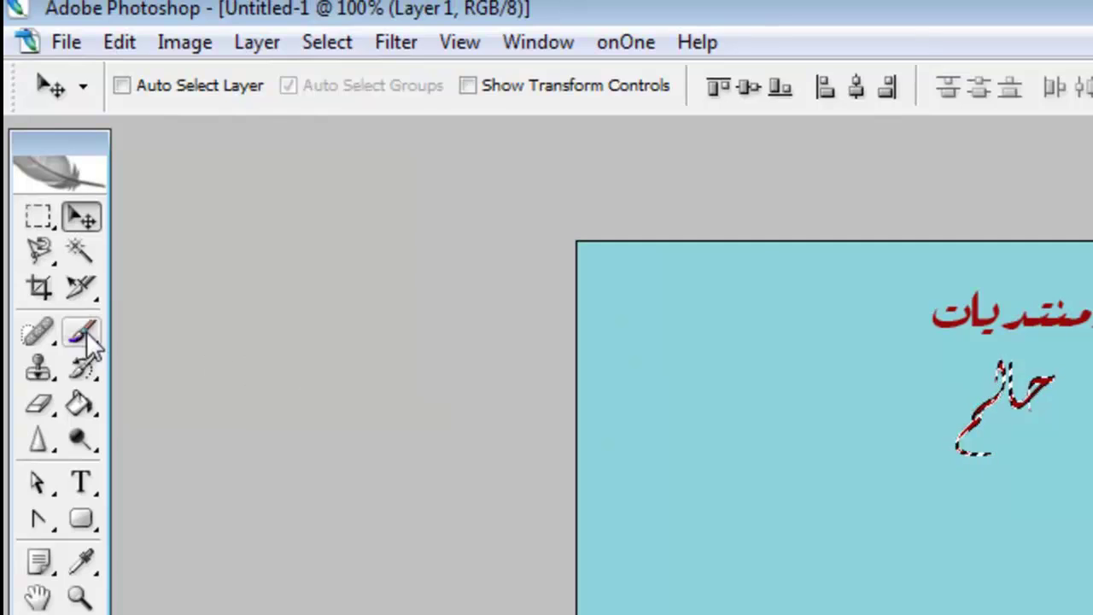
Step: Set up a soft round brush with a 52 px diameter, 0% hardness and white as the foreground colour
left_click(81, 334)
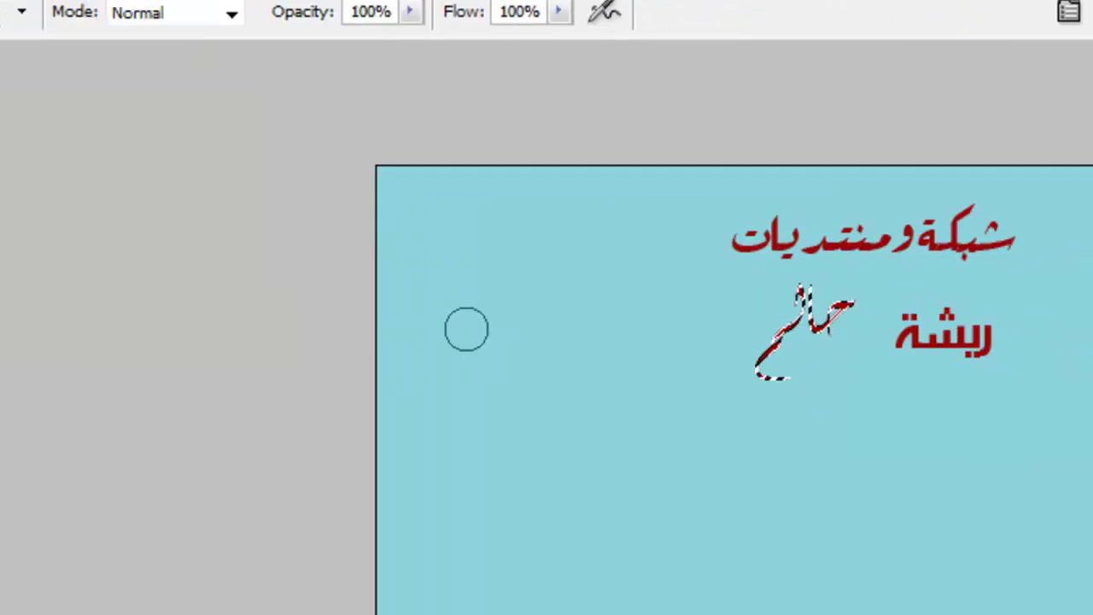
right_click(650, 403)
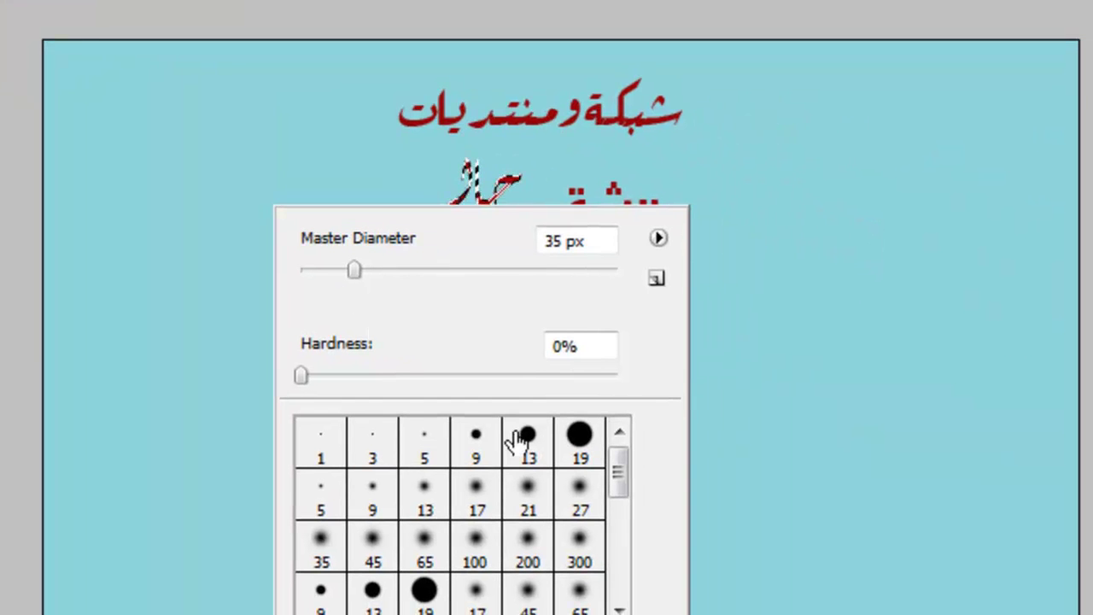
left_click(373, 547)
left_click_drag(369, 270, 382, 270)
left_click(13, 590)
mouse_move(476, 300)
left_mouse_down()
mouse_move(152, 139)
mouse_move(78, 128)
left_mouse_up()
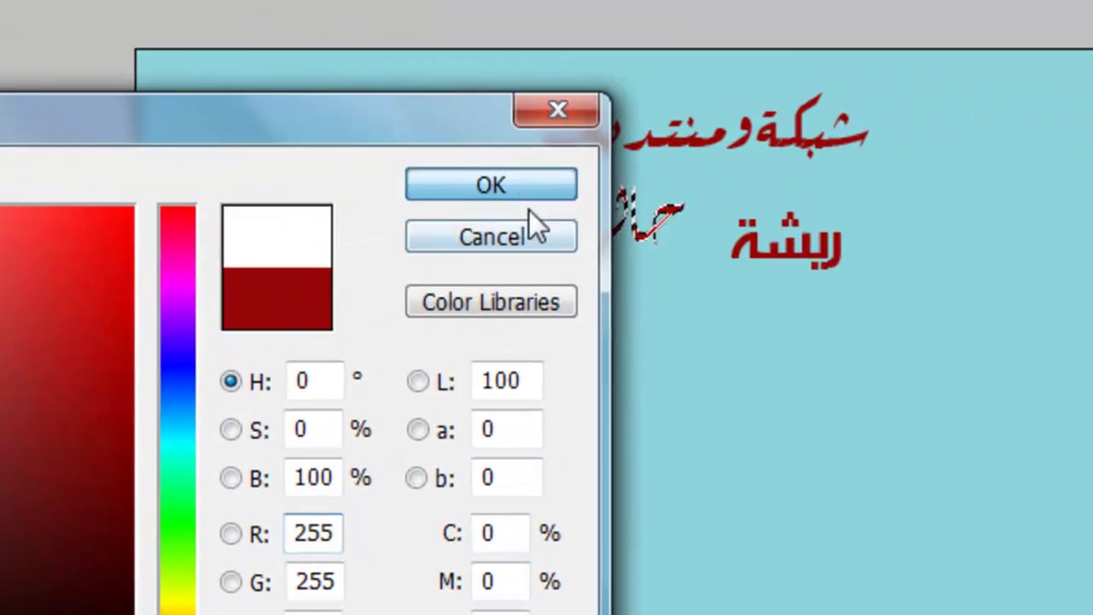
left_click(821, 152)
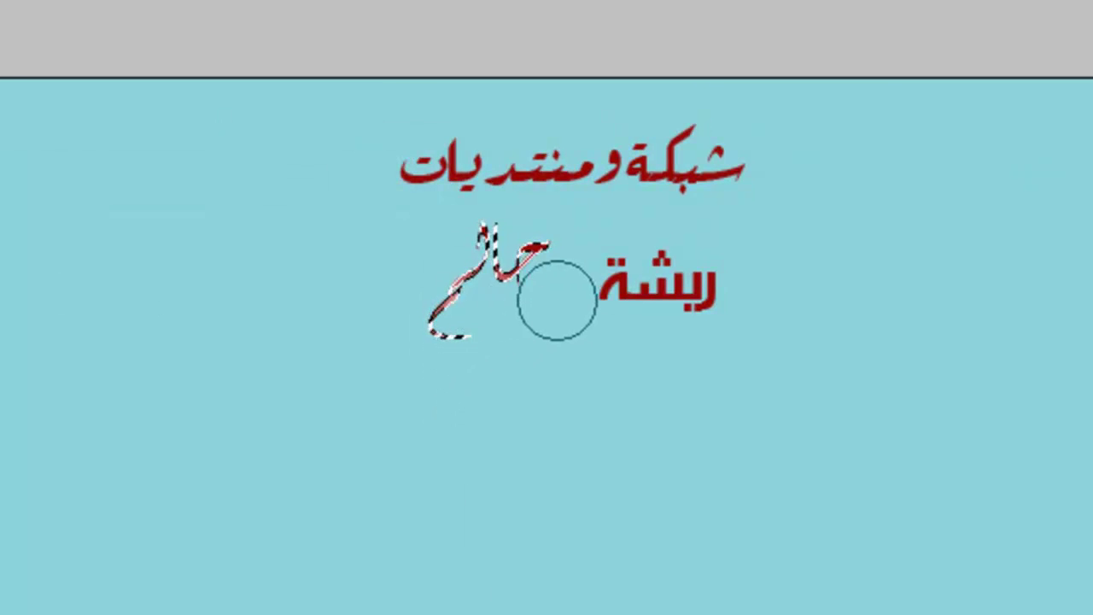
Step: Try a white highlight over the lower tail of "حالم", then undo it and bring the selection back
key("ctrl+d")
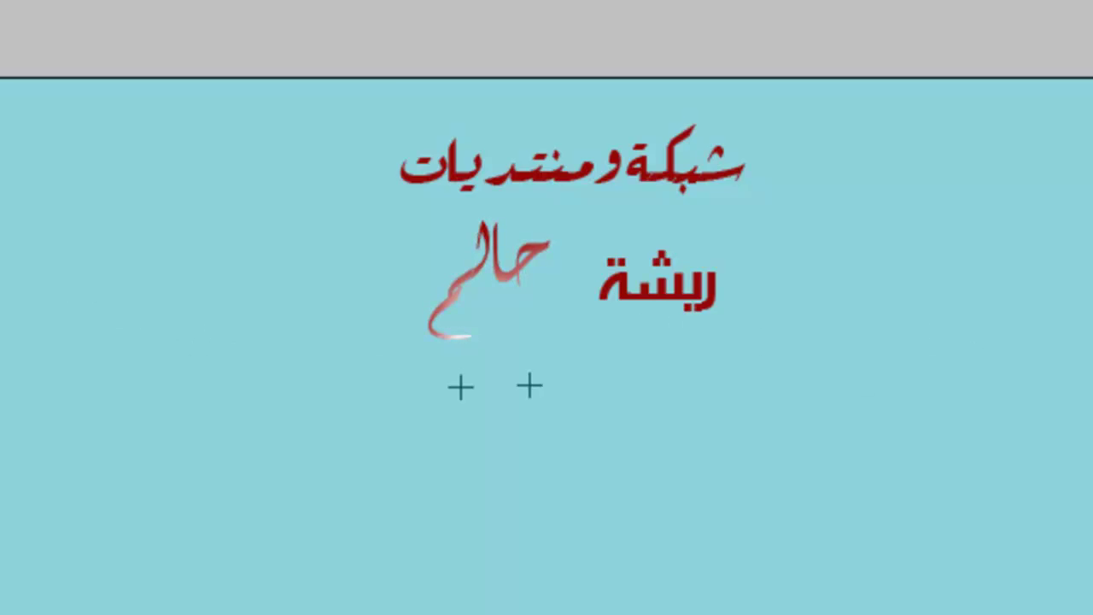
key("ctrl+shift+d")
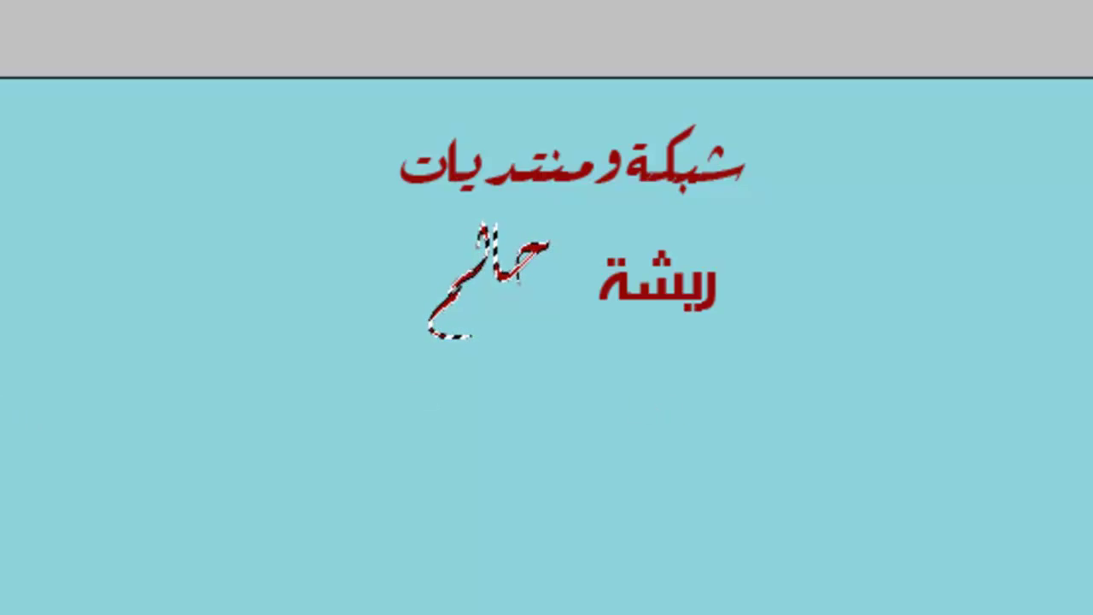
Step: Reduce the soft brush's diameter, paint a white highlight across the middle of "حالم" inside the selection, and deselect
right_click(503, 321)
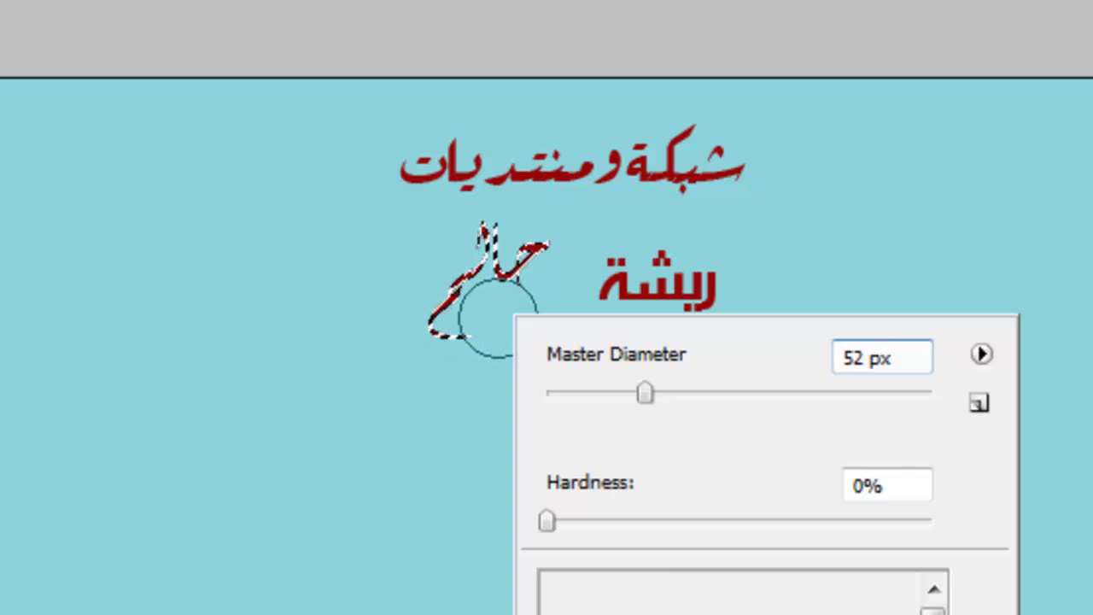
left_click(574, 392)
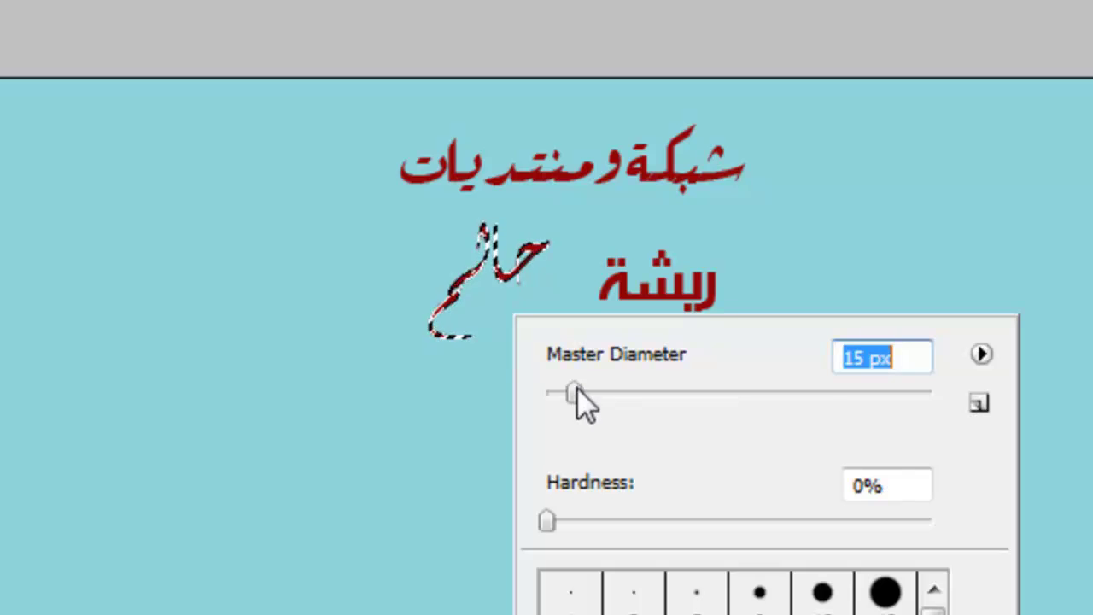
left_click_drag(586, 396, 597, 393)
left_click(534, 284)
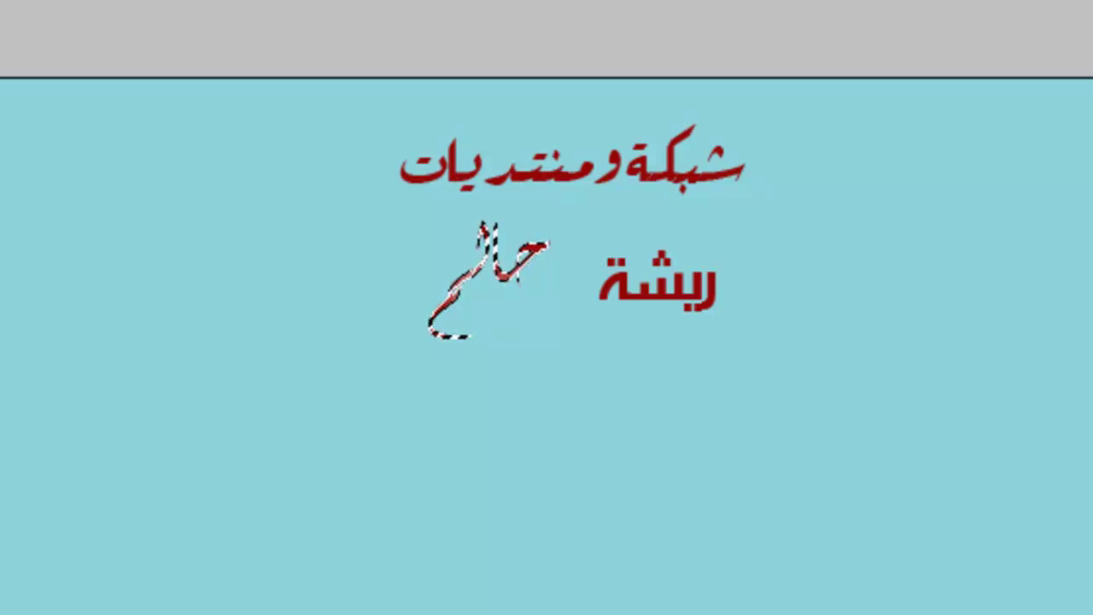
key("ctrl+d")
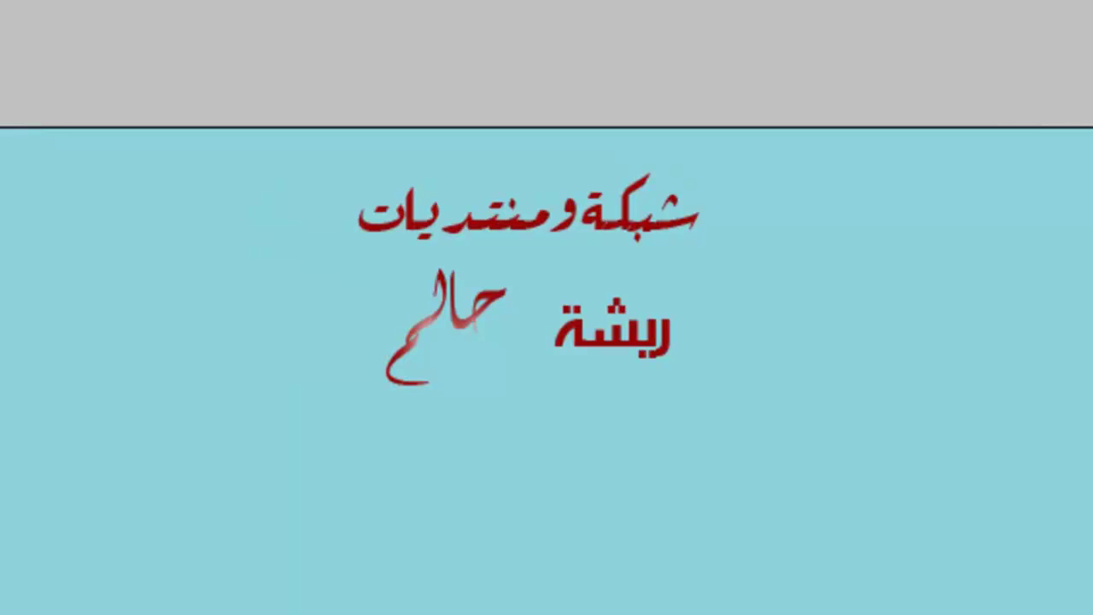
key("Up")
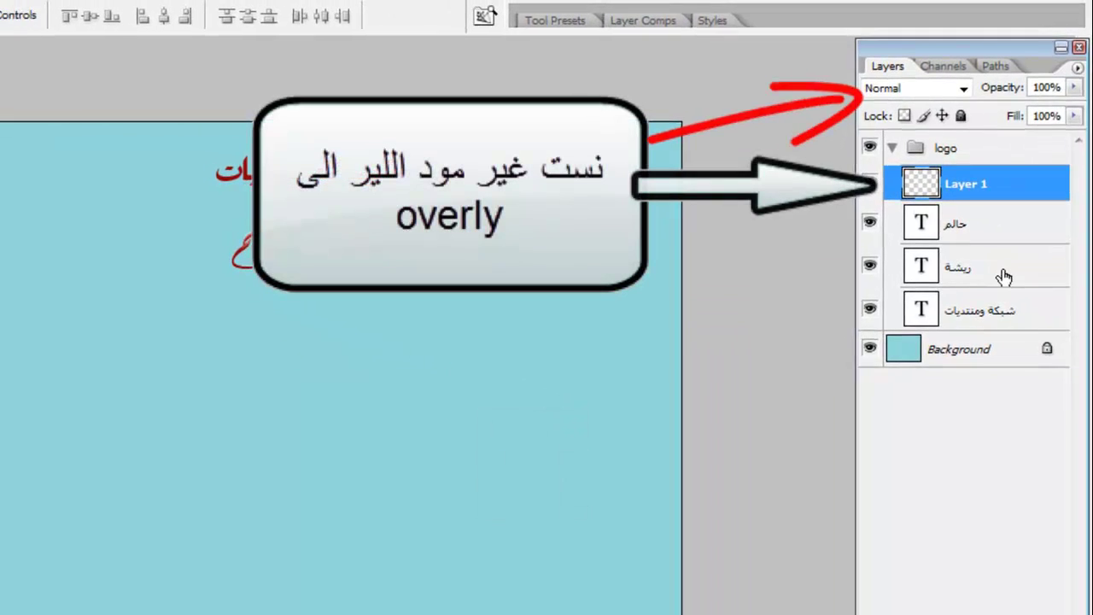
Step: Add a new layer above "ريشة", load the word's outline as a selection, paint a soft white highlight on its lower part, and deselect
left_click(1003, 272)
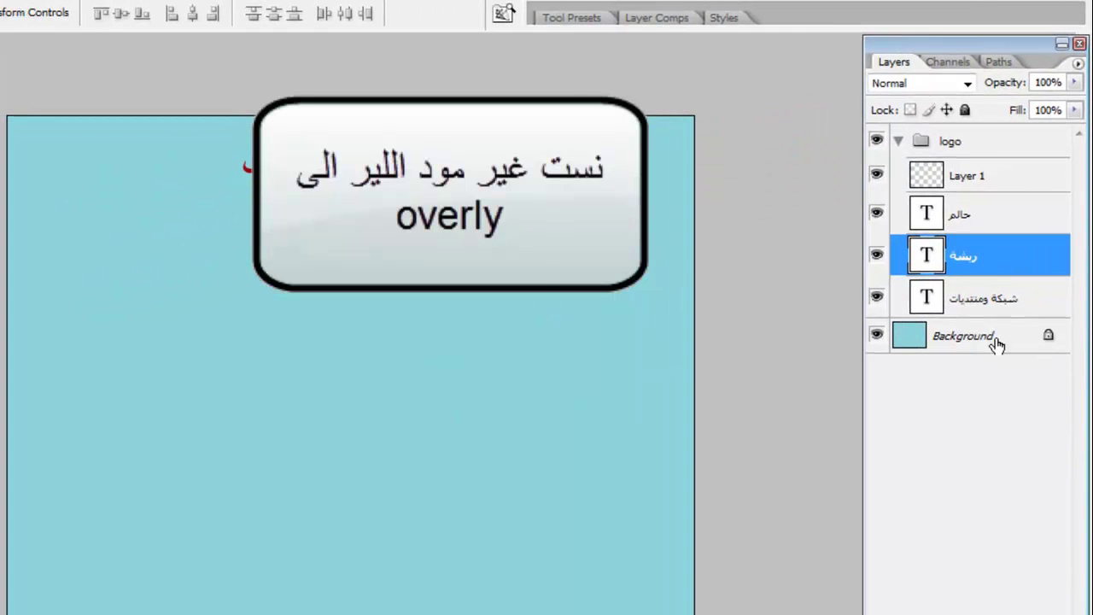
key("ctrl+shift+alt+n")
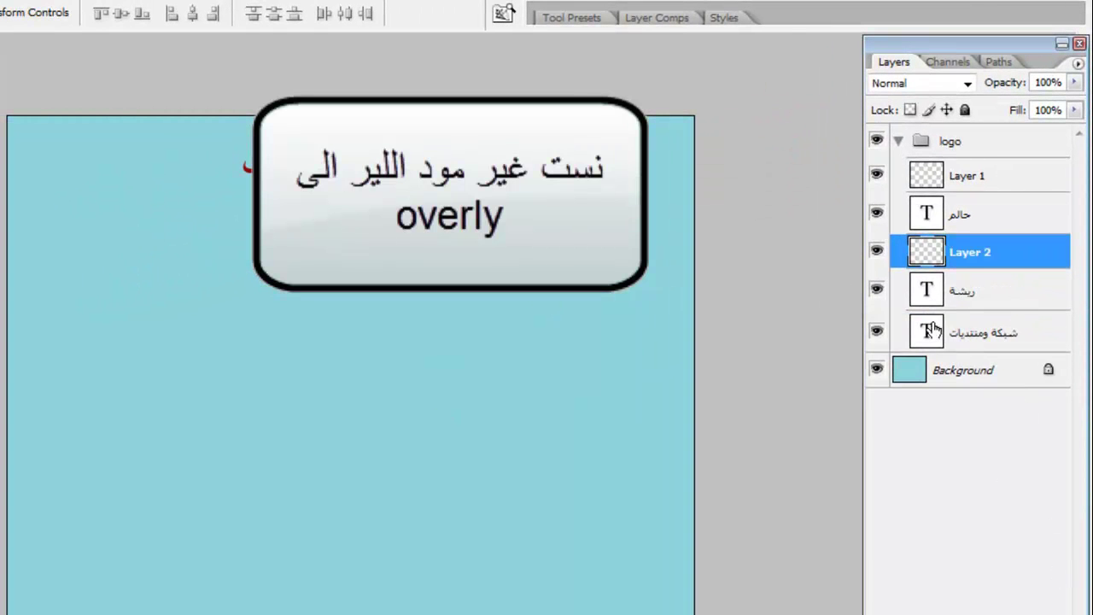
left_click(943, 286, "ctrl")
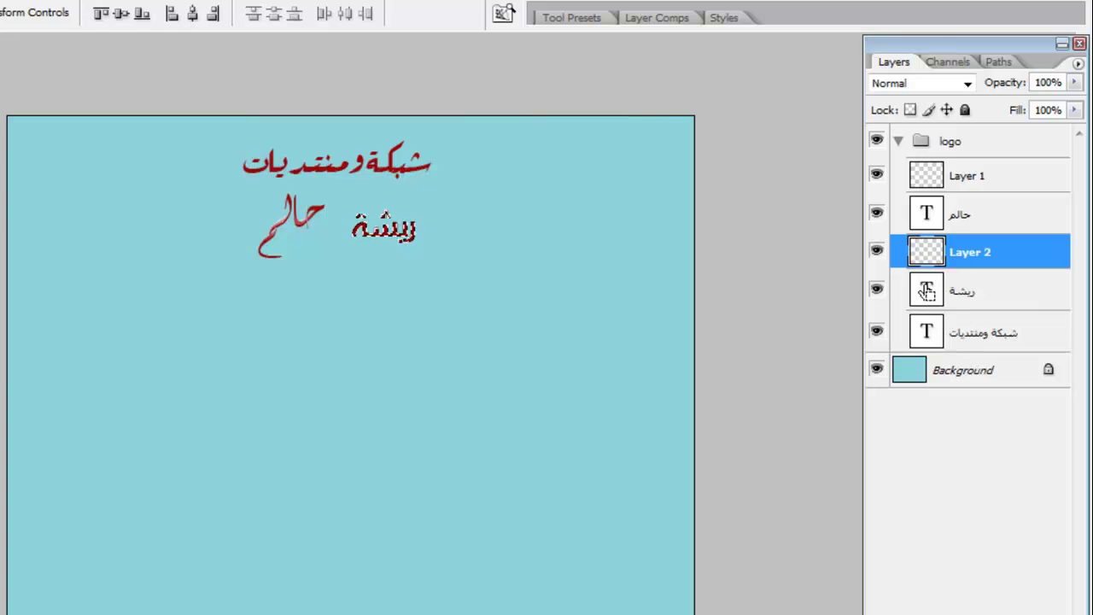
key("b")
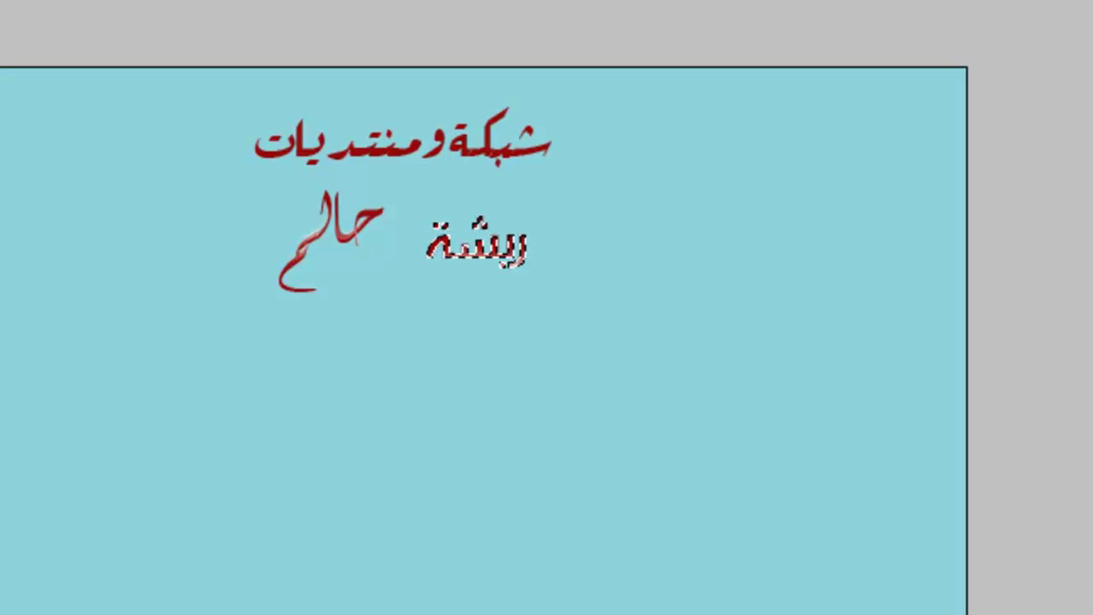
key("ctrl+d")
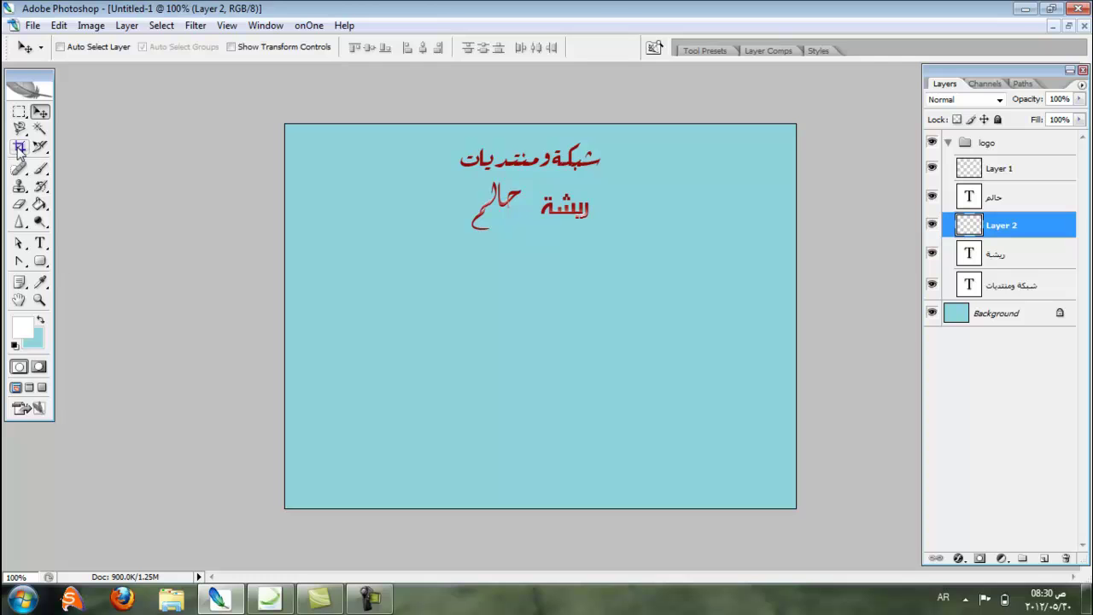
Step: On another new layer, make a thin, wide rectangular selection just beneath "ريشة" and "حالم"
left_click(19, 111)
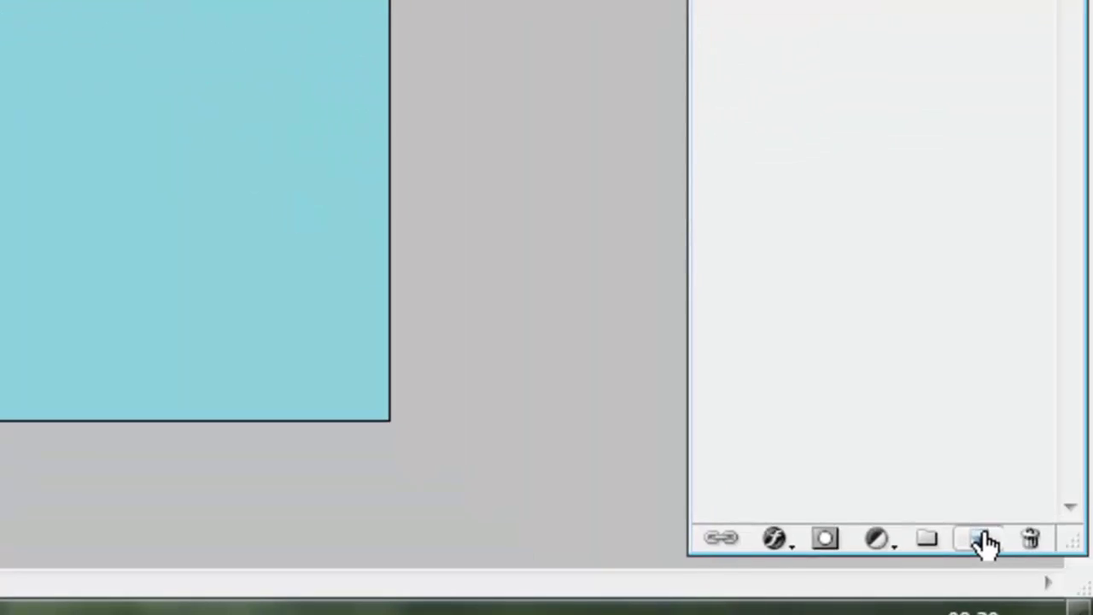
left_click(983, 539)
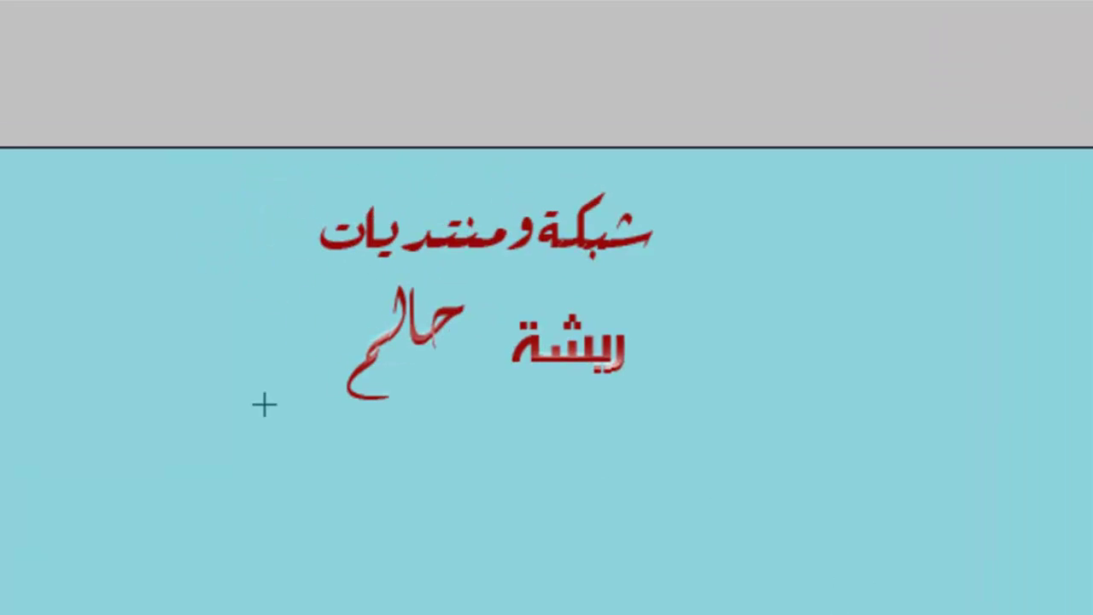
left_click_drag(216, 409, 822, 412)
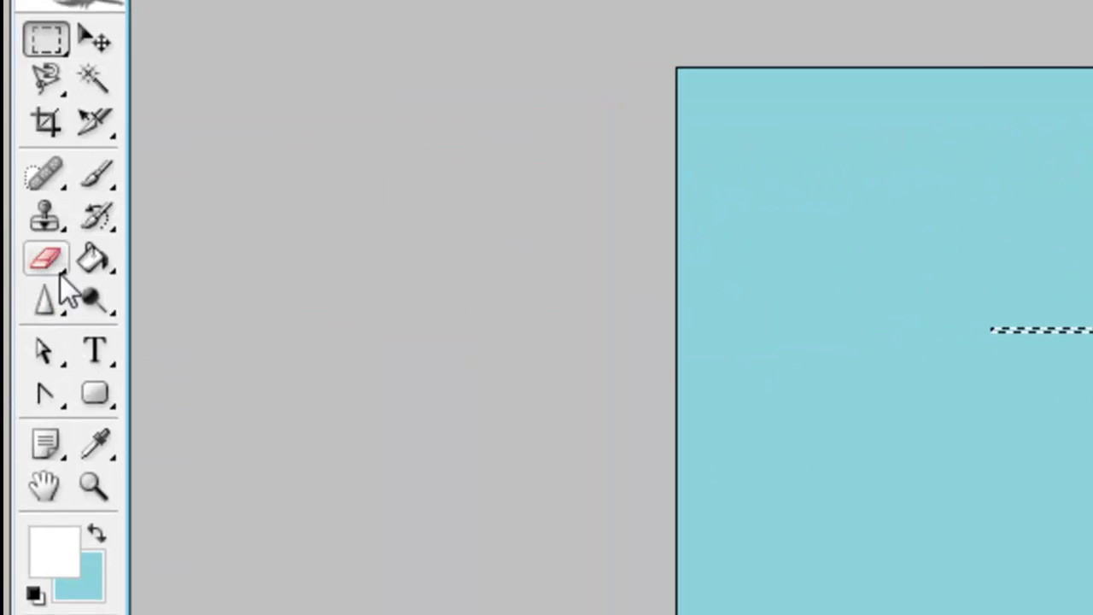
Step: Fill the thin selection with a teal slightly darker than the background to form an underline, and deselect
left_click(95, 259)
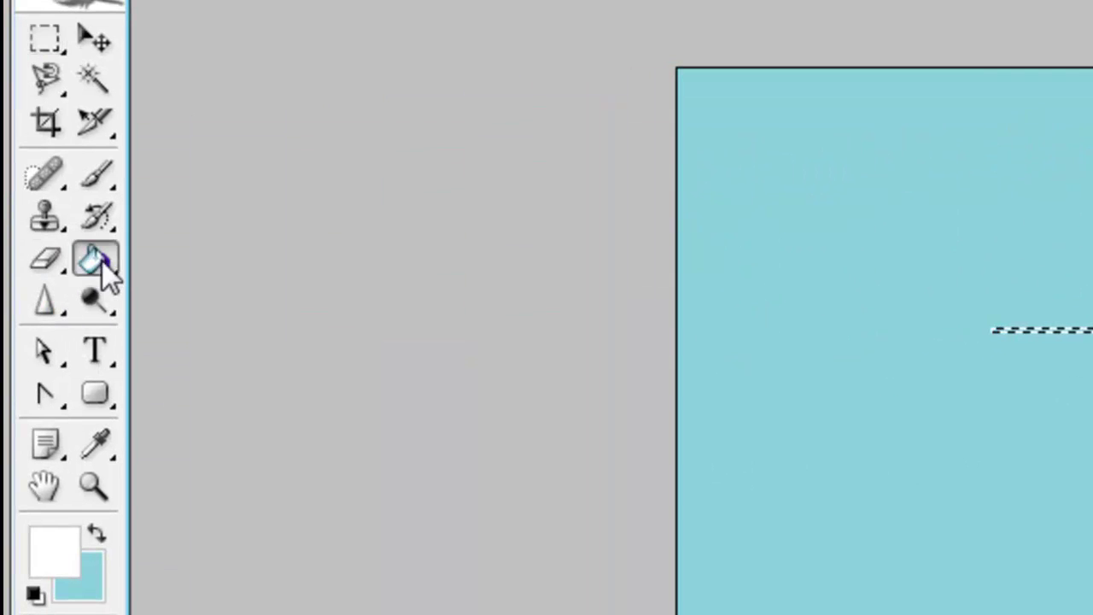
left_click(95, 536)
left_click(58, 554)
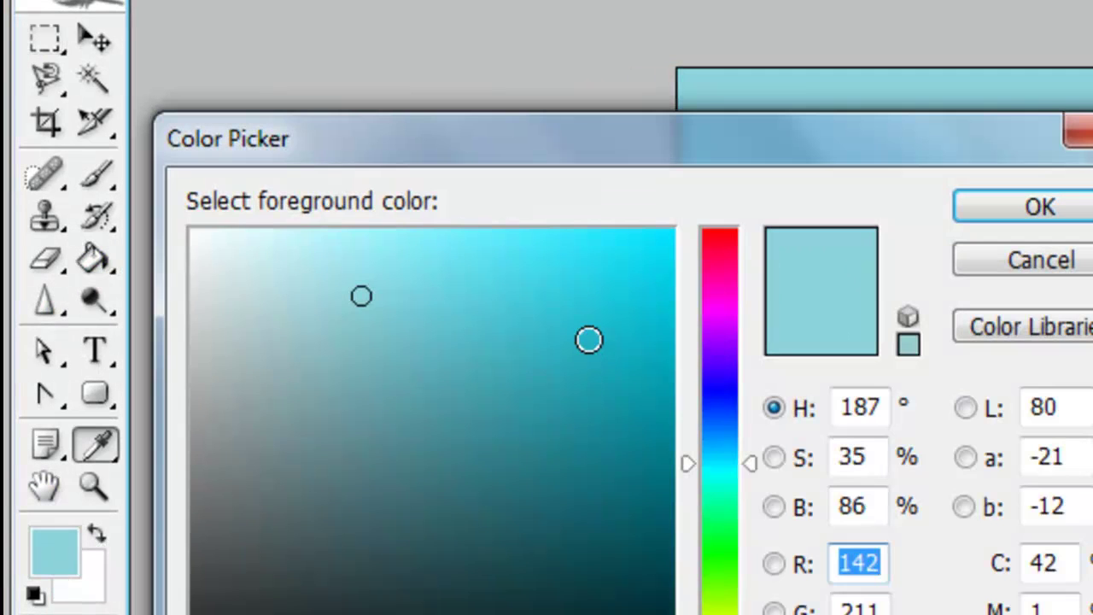
left_click(406, 312)
left_click(427, 349)
left_click(1040, 207)
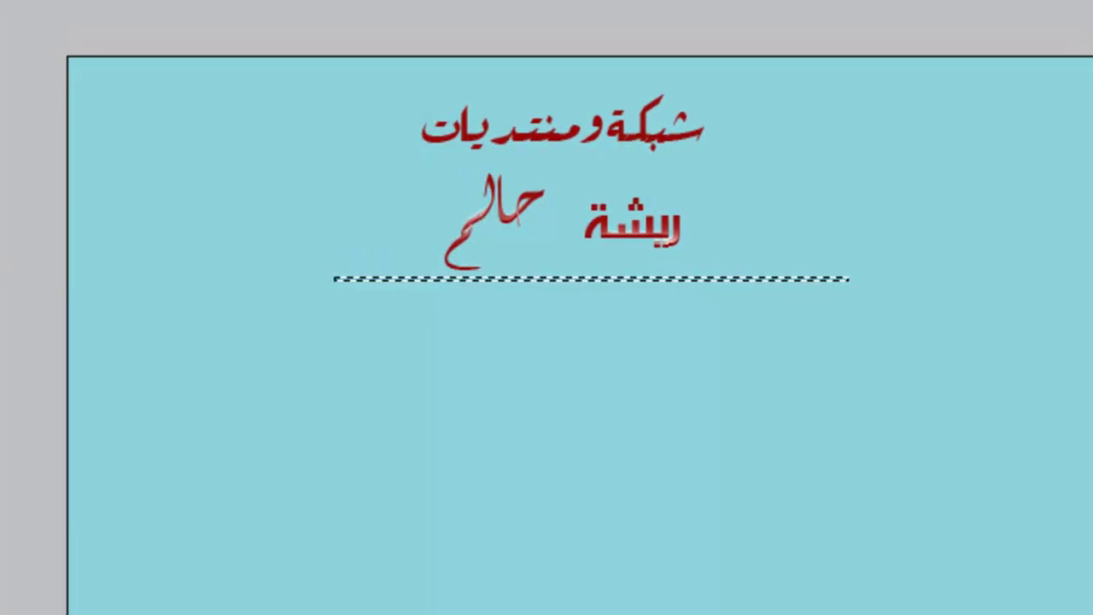
key("ctrl+d")
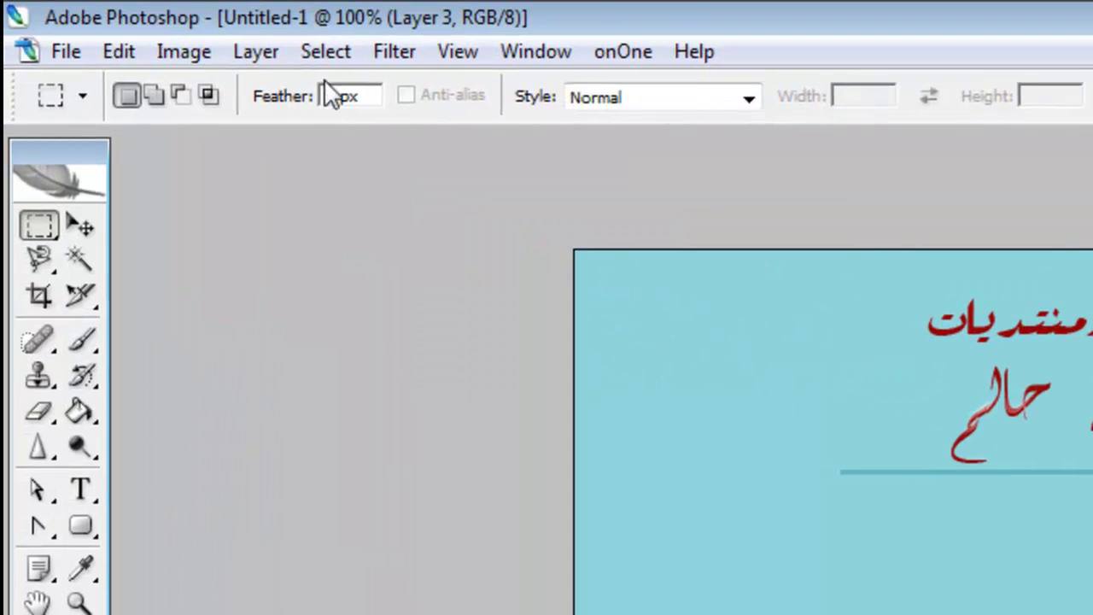
Step: Apply a Motion Blur to the underline with an angle of -3° and a distance of 75 pixels
left_click(389, 53)
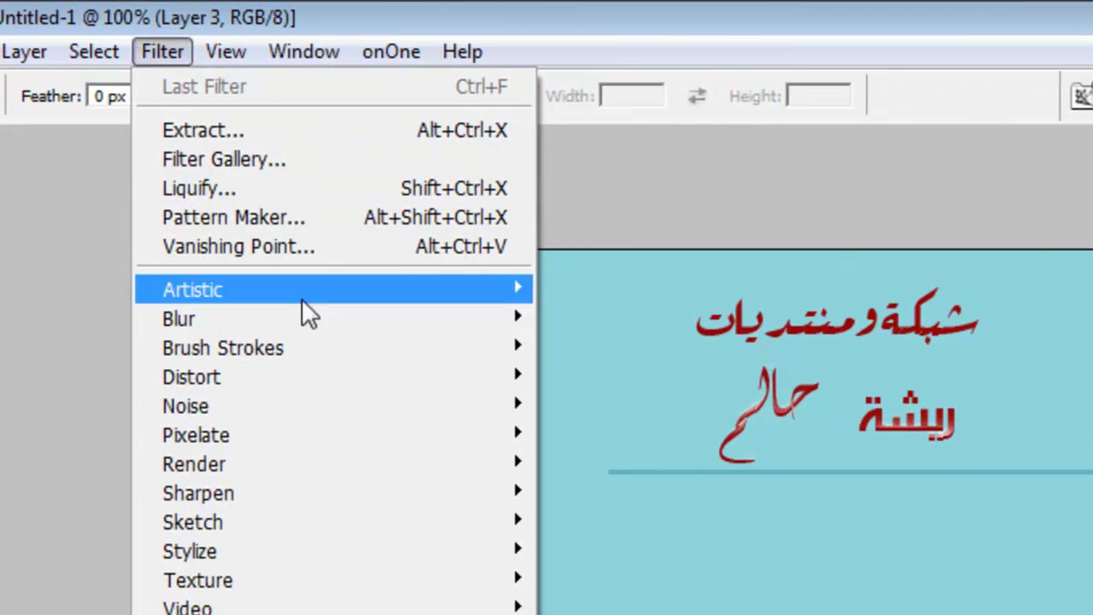
mouse_move(461, 320)
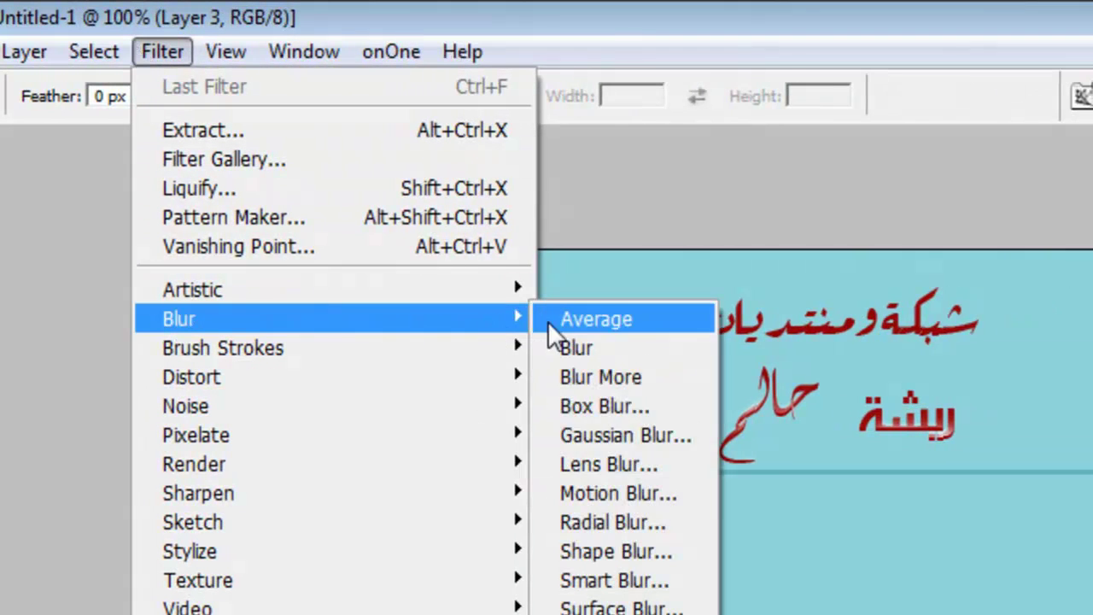
left_click(671, 495)
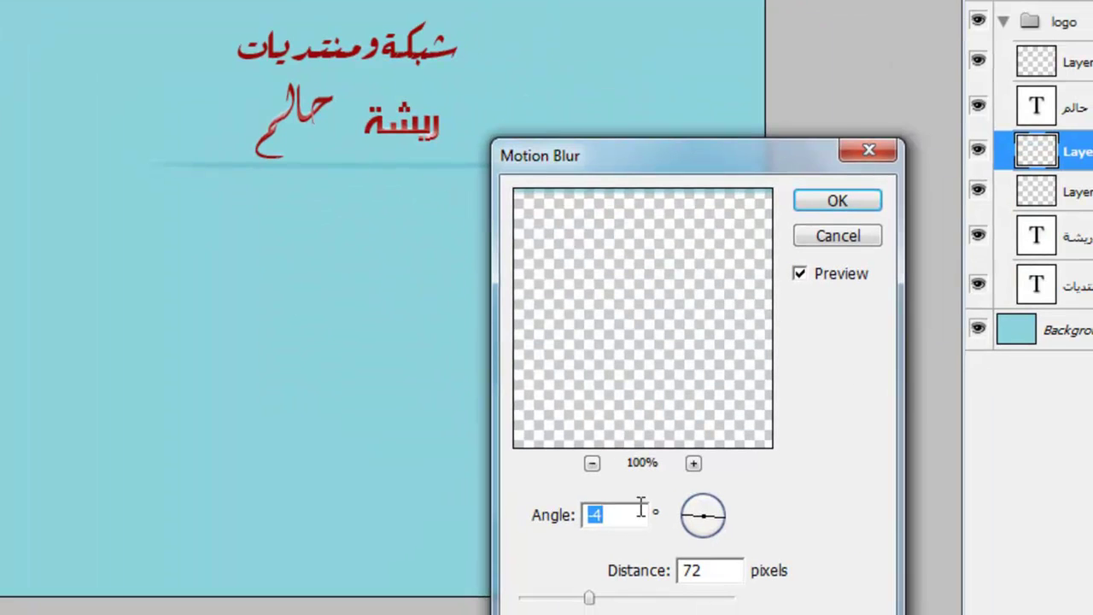
mouse_move(591, 602)
left_mouse_down()
mouse_move(611, 602)
mouse_move(594, 601)
left_mouse_up()
left_click(725, 513)
left_click_drag(725, 512, 725, 518)
mouse_move(593, 599)
left_mouse_down()
mouse_move(572, 602)
mouse_move(644, 602)
mouse_move(564, 600)
mouse_move(595, 603)
left_mouse_up()
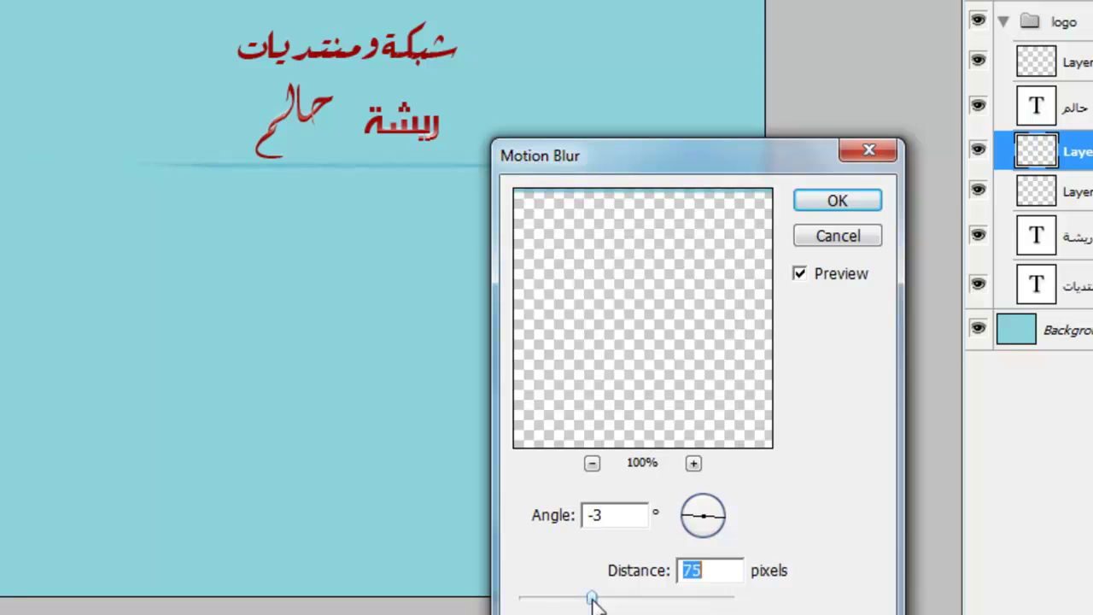
left_click(837, 201)
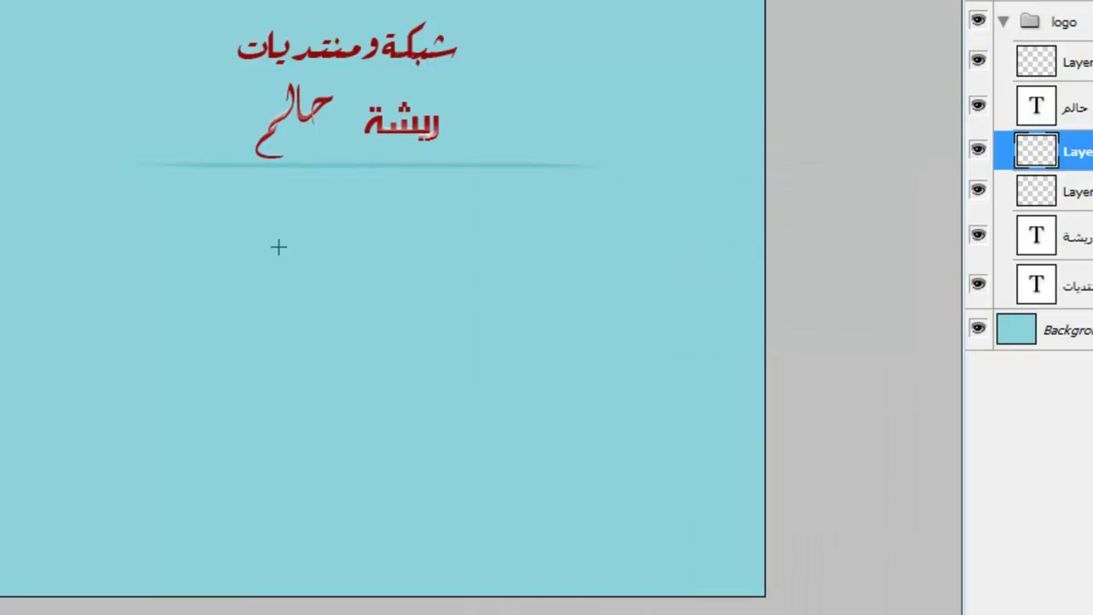
Step: Flatten the blurred underline vertically with Free Transform so it becomes a very thin line
left_click(73, 26)
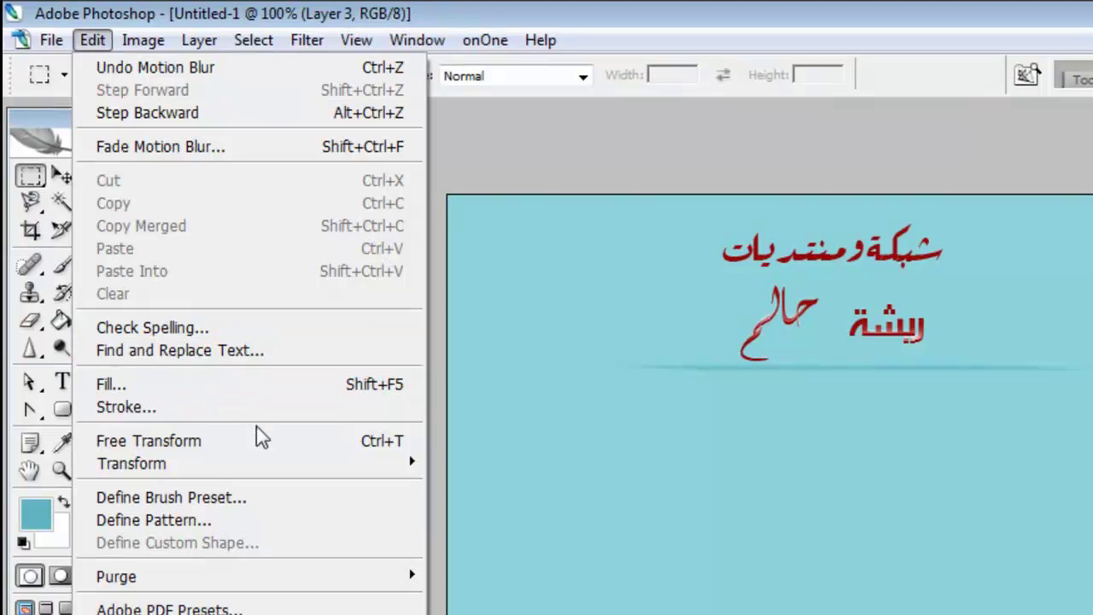
left_click(263, 441)
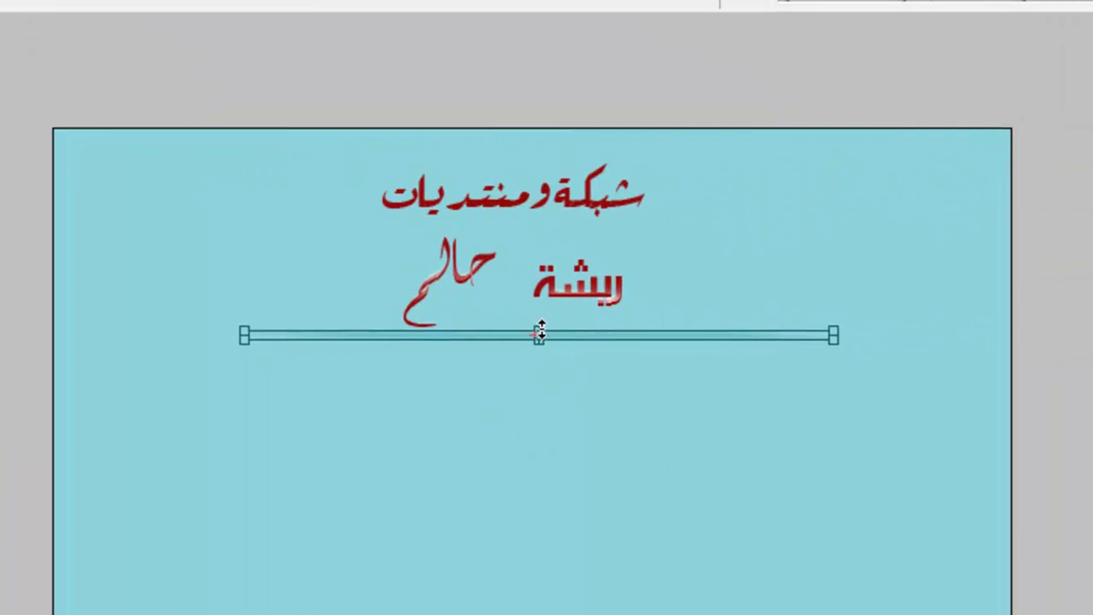
left_click_drag(539, 330, 539, 338)
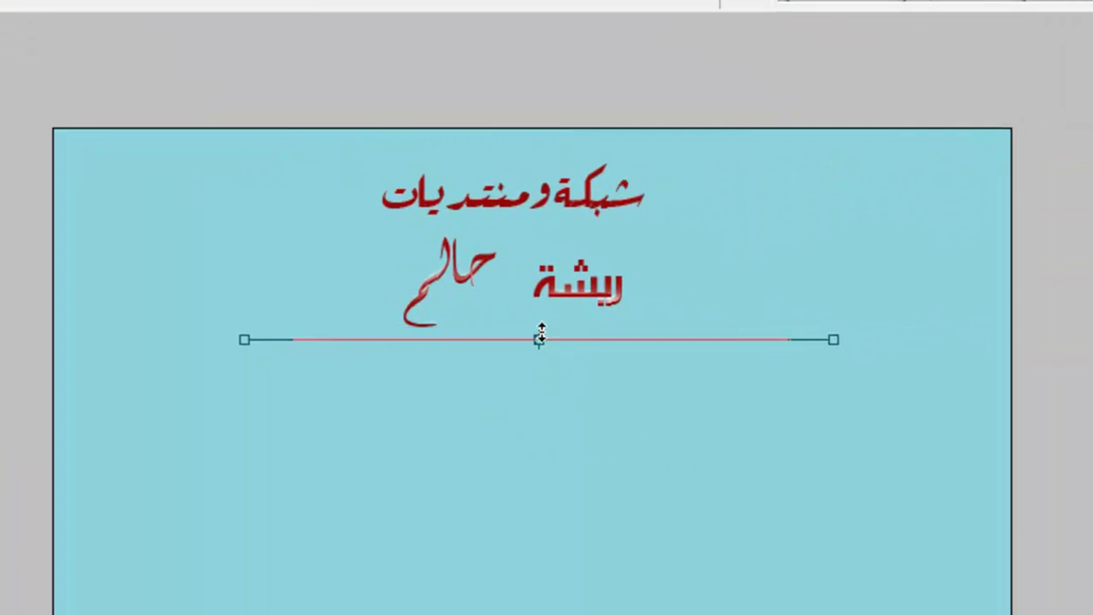
key("Return")
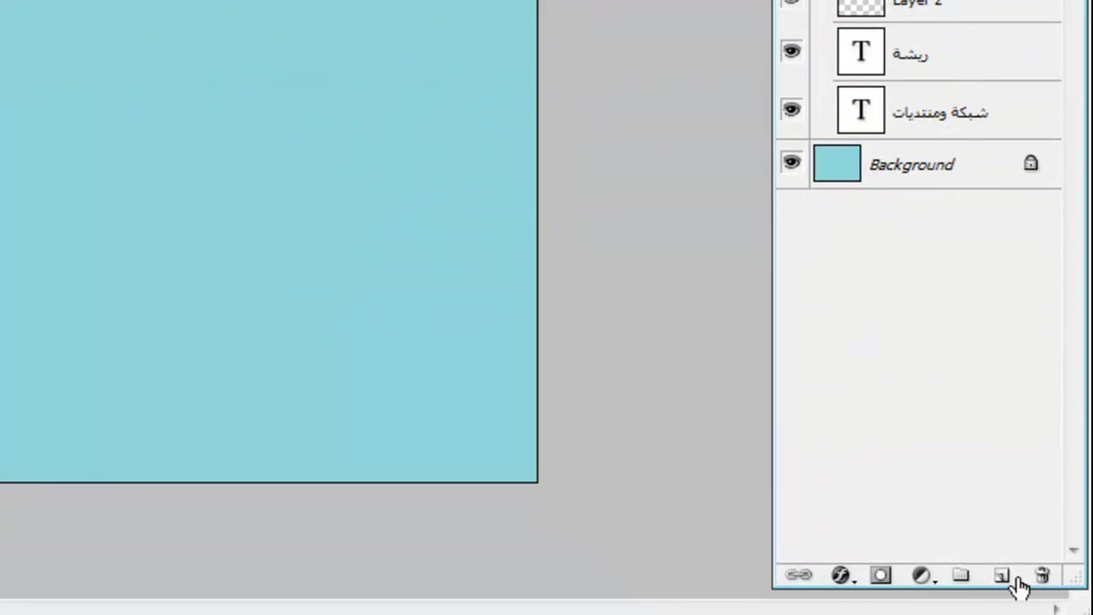
Step: Add a new empty layer directly above the underline's layer, below the "حالم" text layer
left_click(1002, 574)
left_click(999, 89)
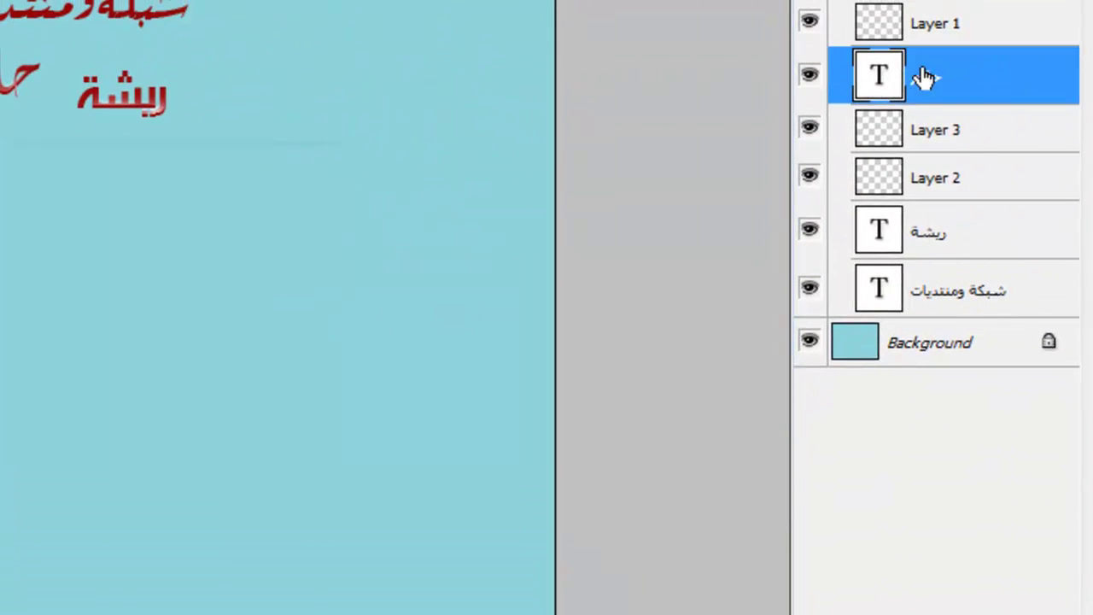
left_click(958, 134)
key("ctrl+shift+alt+n")
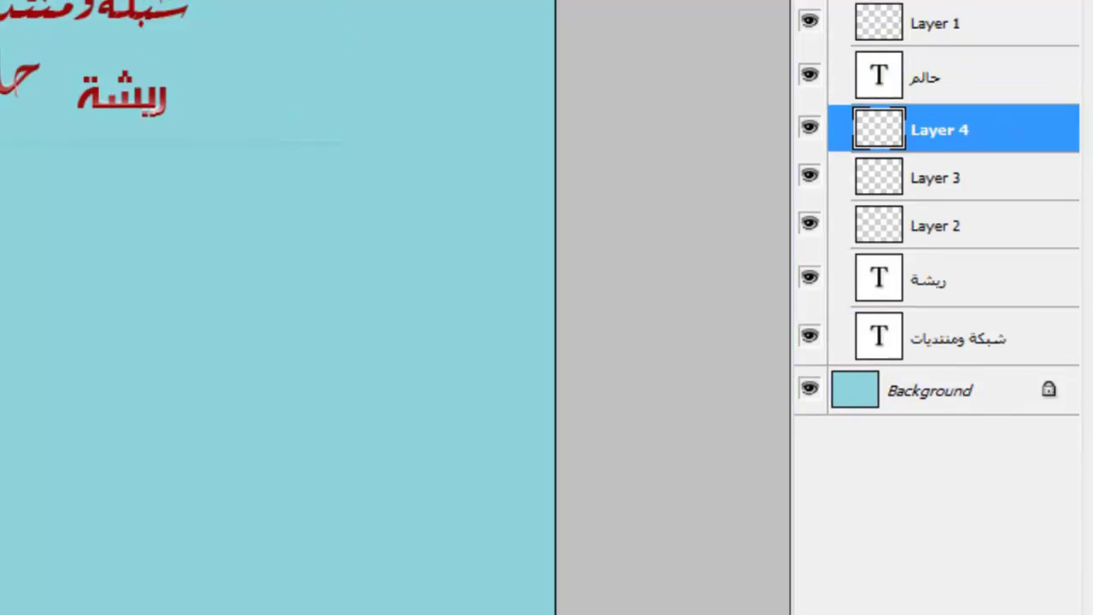